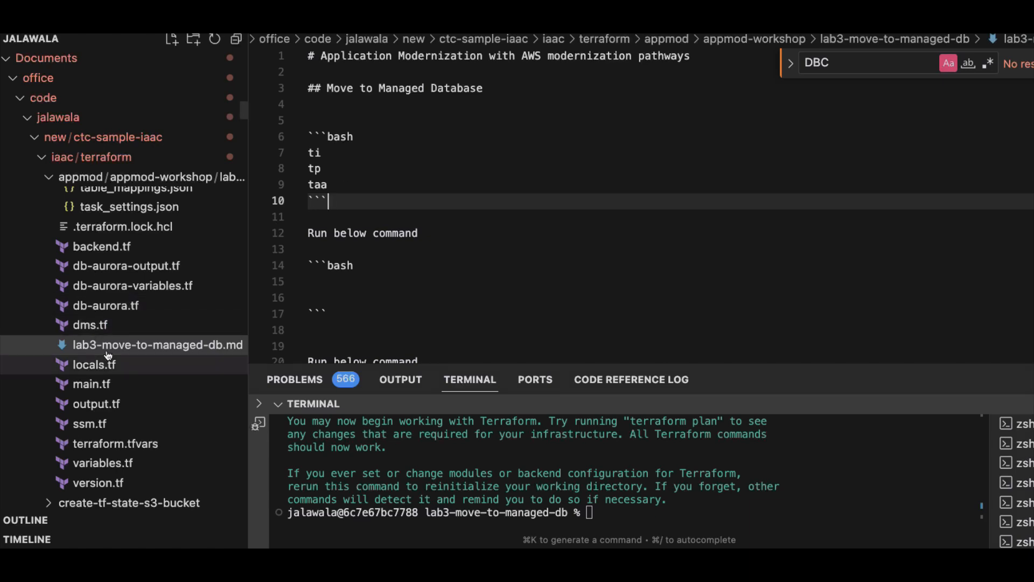
- Open db-aurora.tf and examine the db_aurora_mysql module's source, version, name and engine settings
click(119, 311)
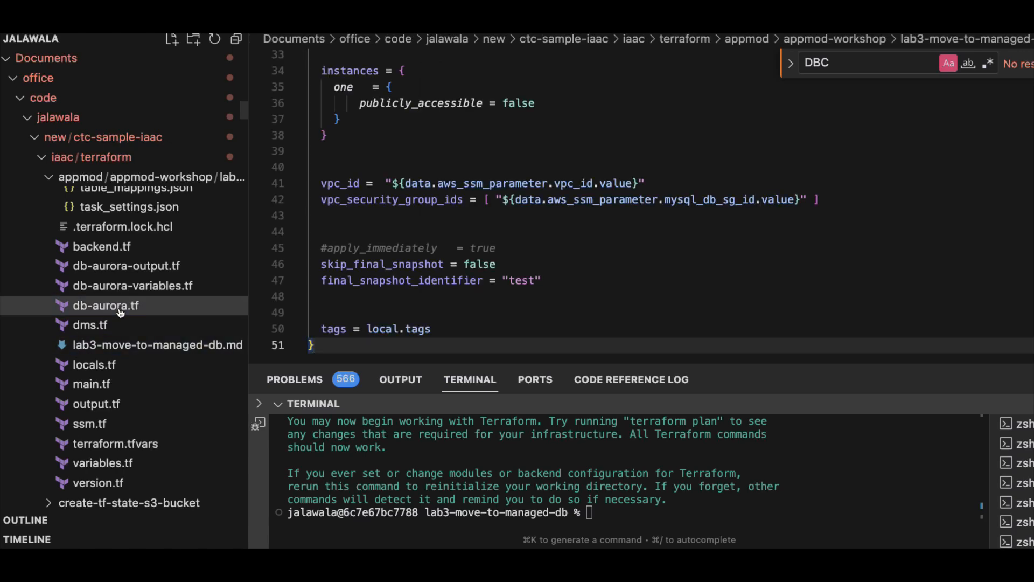
scroll(447, 194, up, 5)
scroll(447, 194, up, 6)
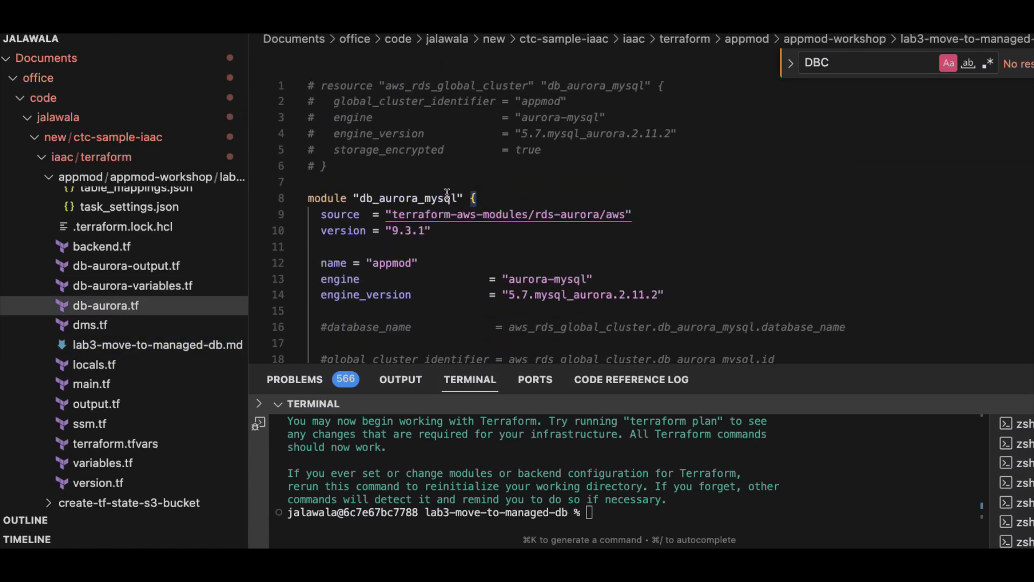
scroll(447, 194, down, 1)
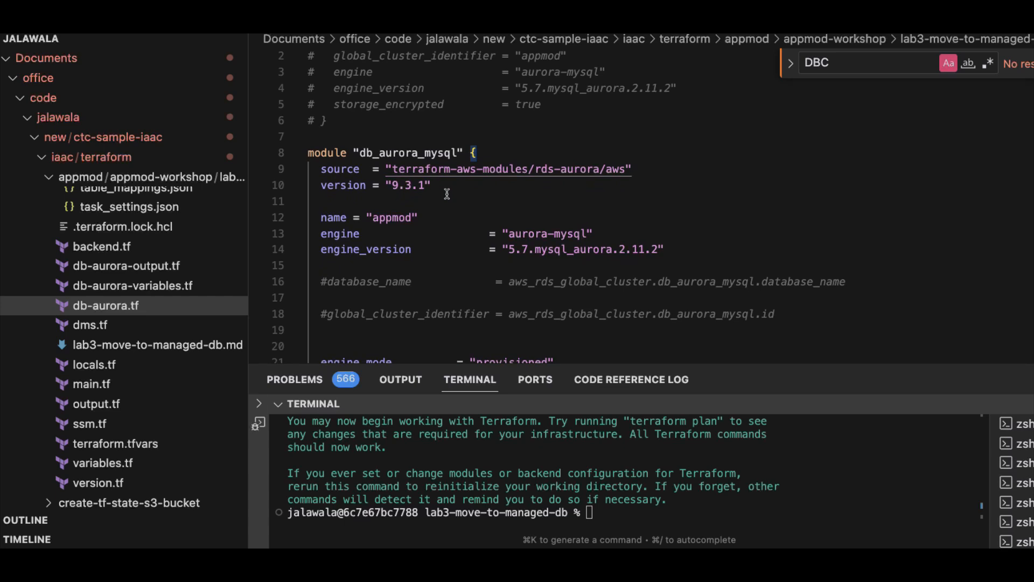
scroll(447, 194, down, 1)
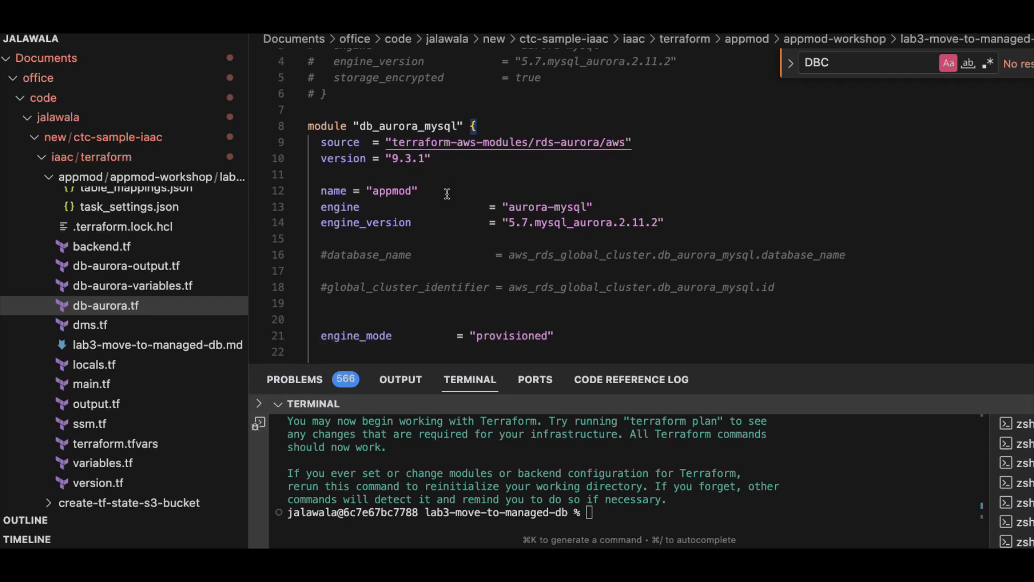
click(446, 156)
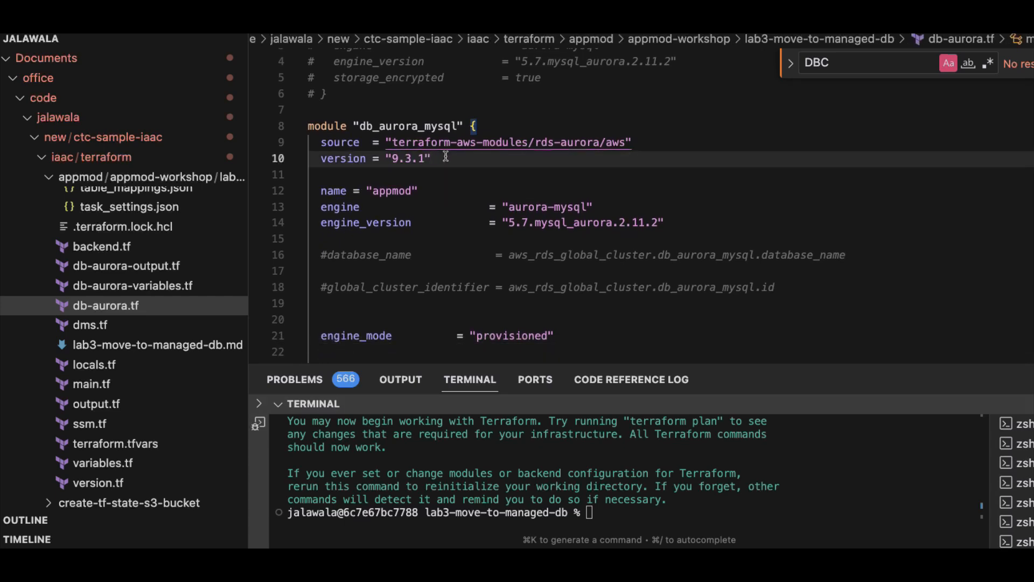
scroll(445, 157, down, 2)
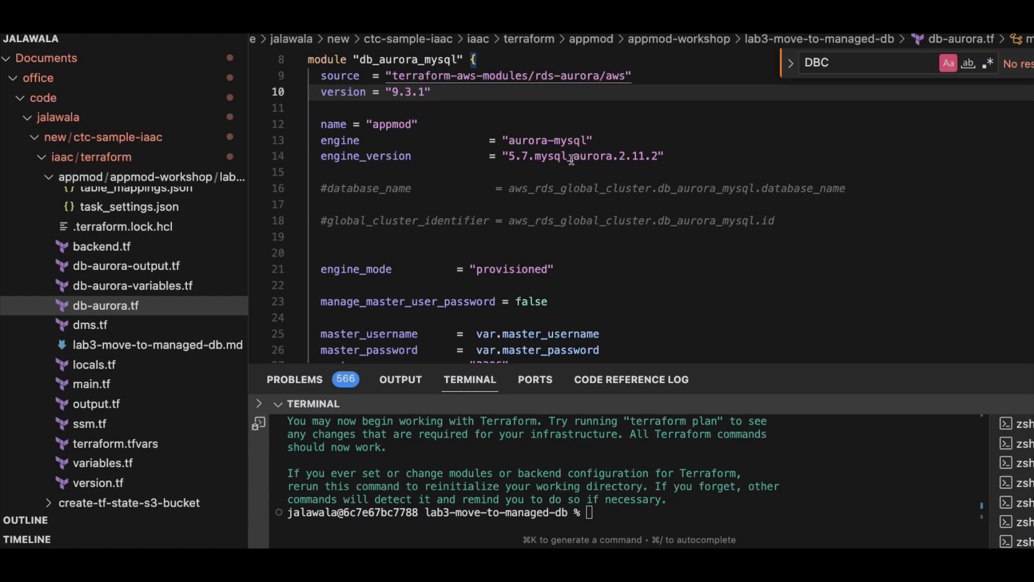
scroll(579, 162, down, 1)
scroll(571, 159, down, 2)
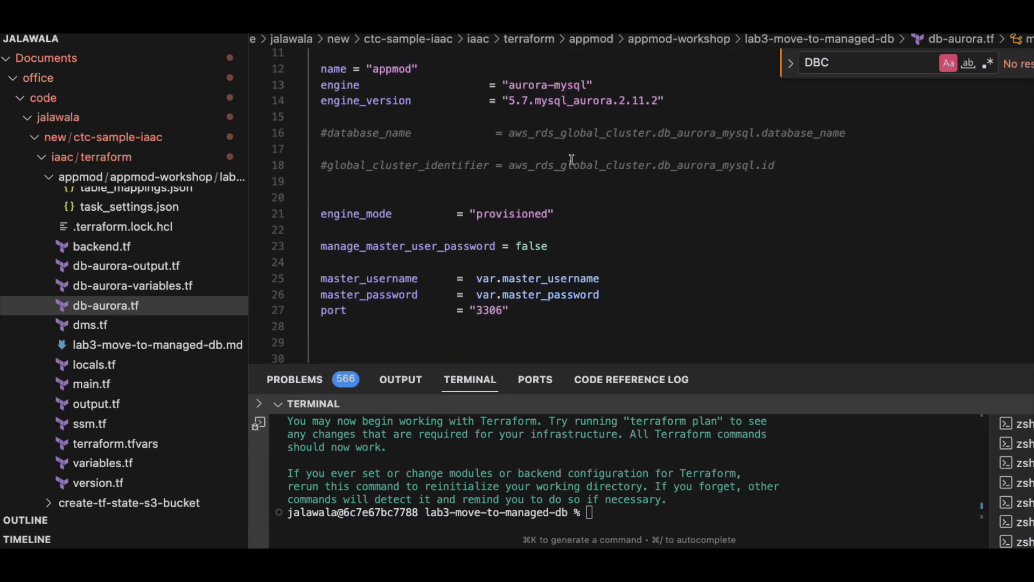
- Examine the Aurora module's engine mode, master credential variables, port, database subnet group and instance class
scroll(572, 160, down, 2)
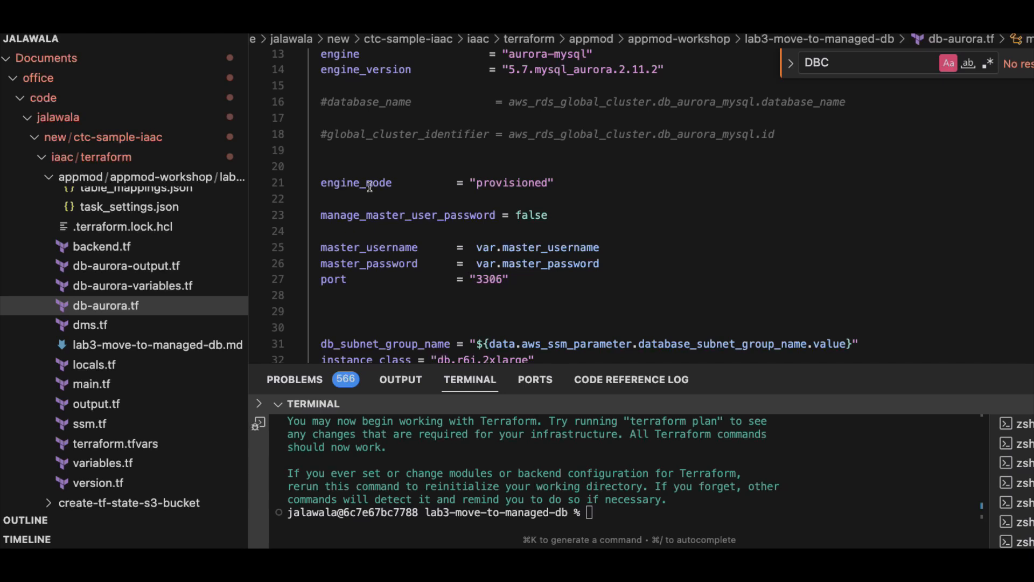
mouse_move(369, 186)
scroll(528, 228, down, 2)
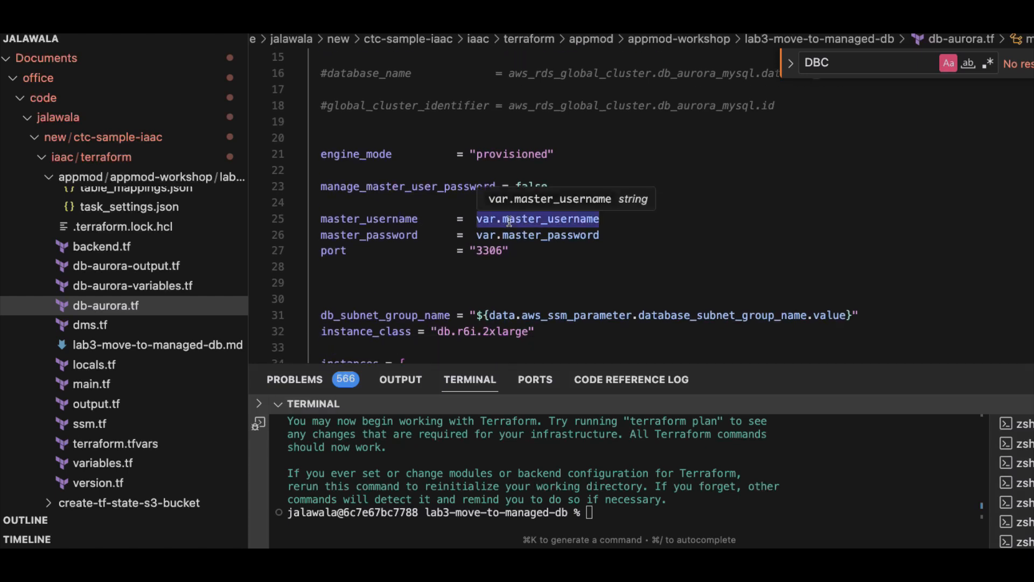
scroll(510, 221, down, 4)
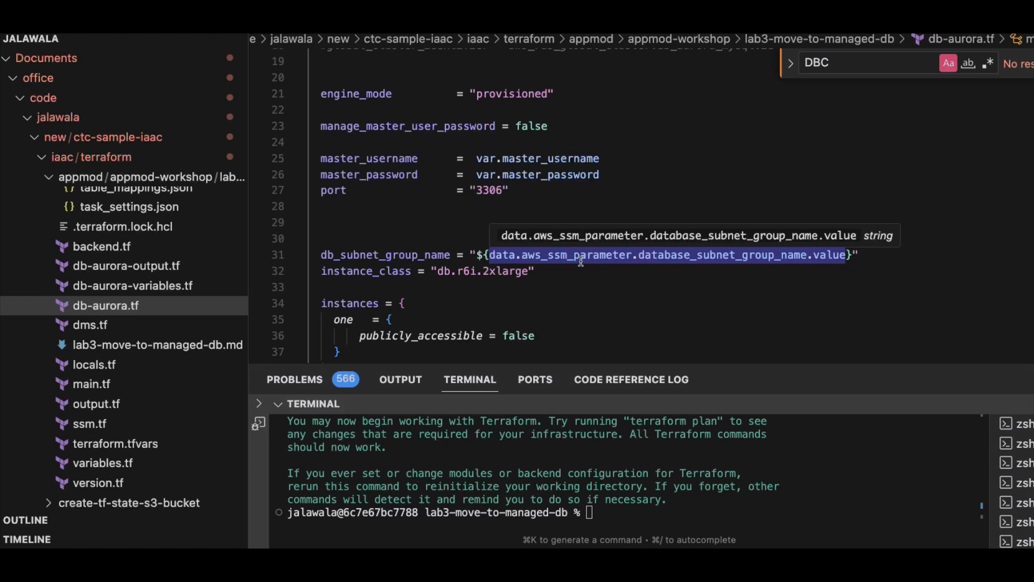
scroll(581, 262, down, 1)
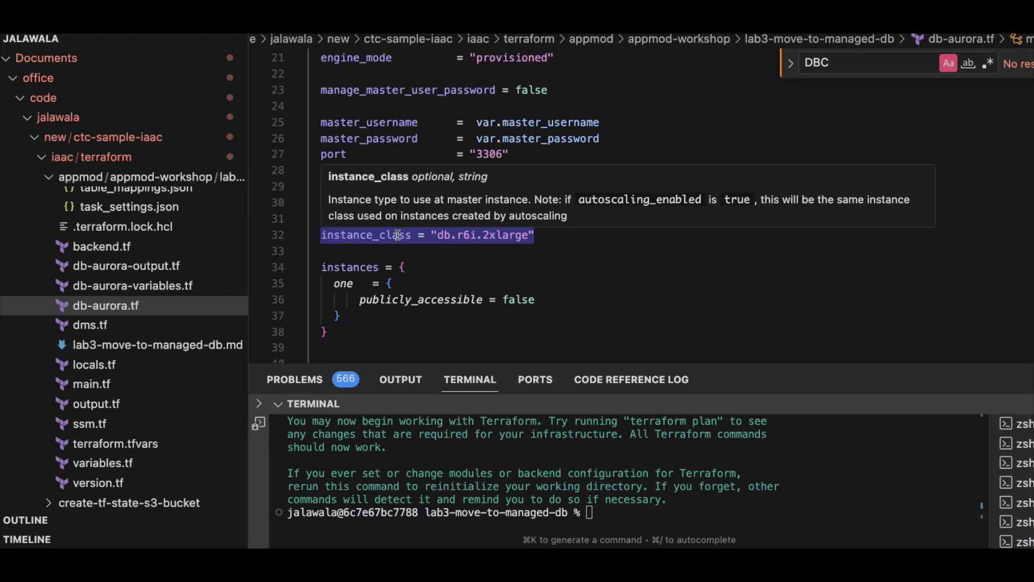
- Examine the instances block of the Aurora module, including its public accessibility setting
click(514, 263)
scroll(517, 262, down, 1)
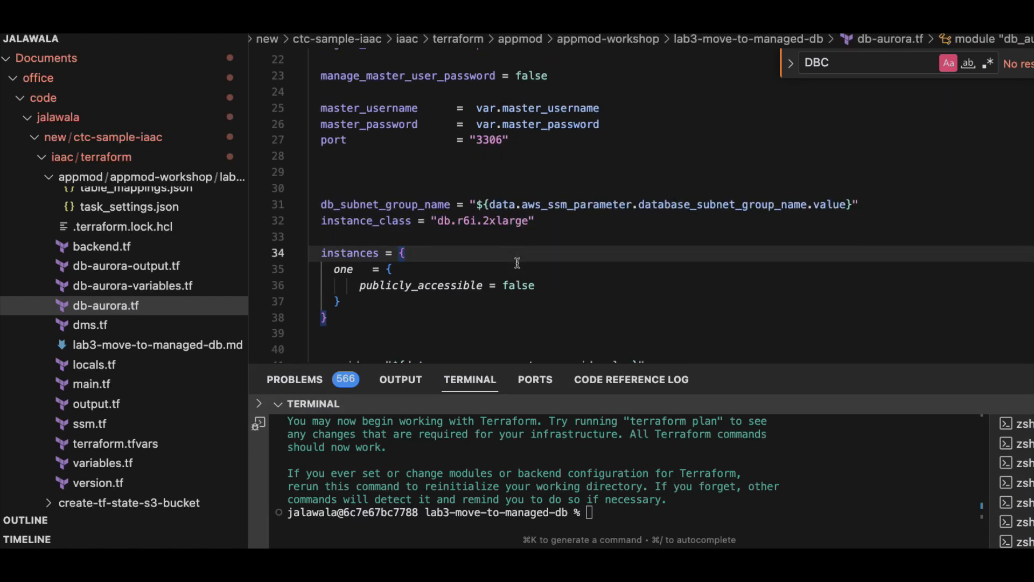
scroll(517, 263, down, 1)
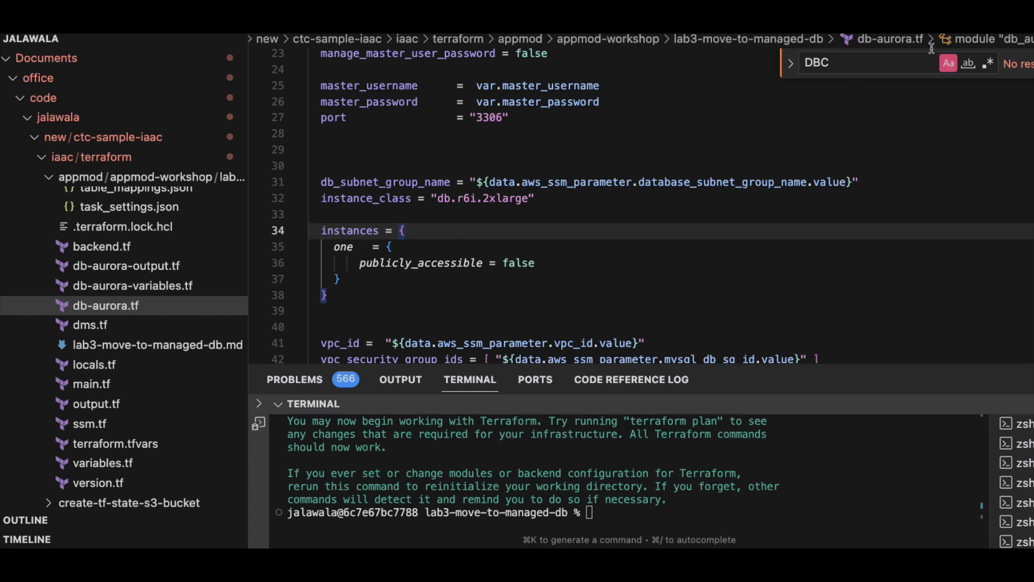
click(959, 34)
scroll(393, 267, down, 1)
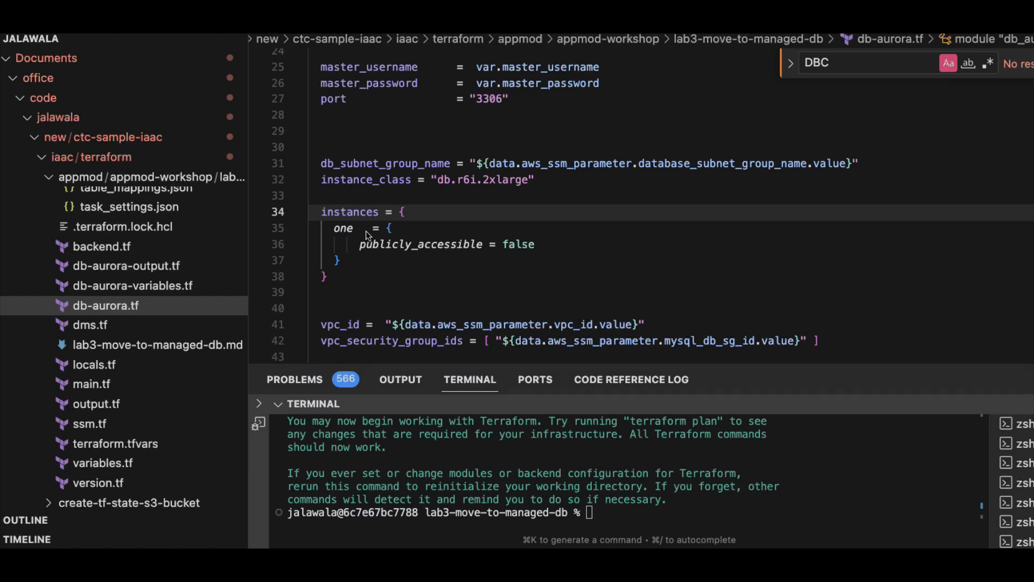
scroll(366, 230, down, 5)
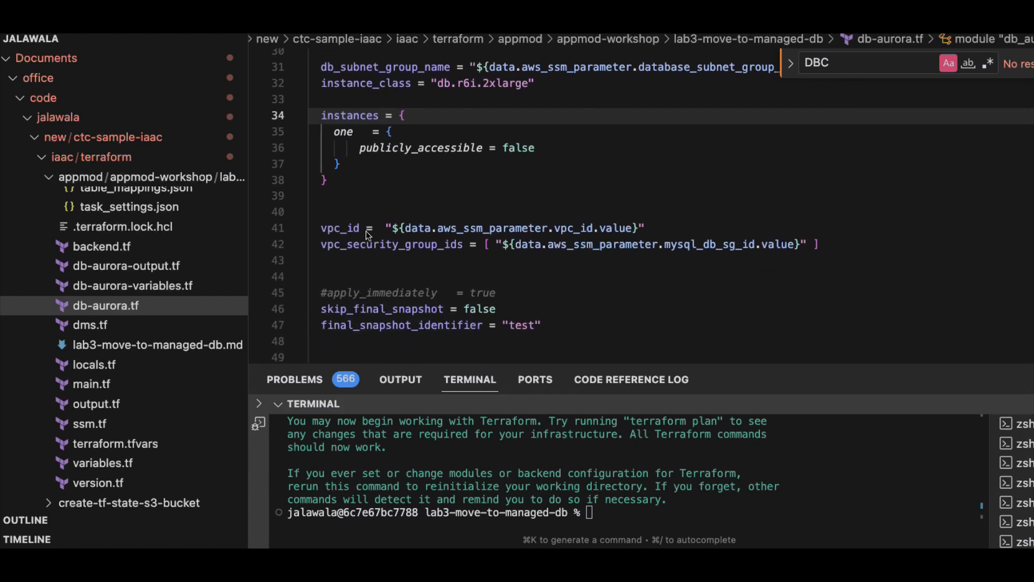
- Examine the Aurora module's VPC ID, security group IDs, final snapshot settings and tags
click(422, 233)
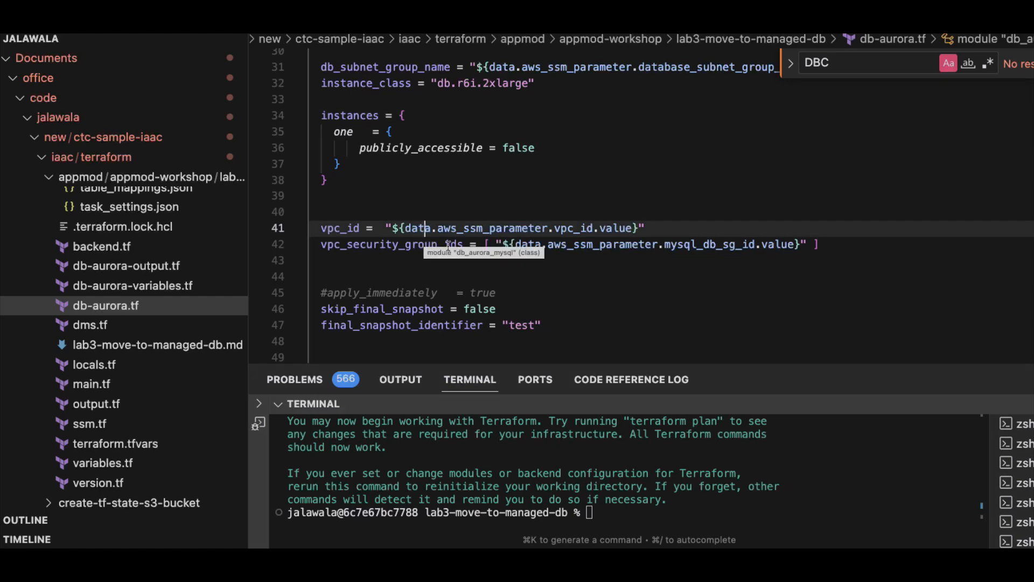
mouse_move(606, 248)
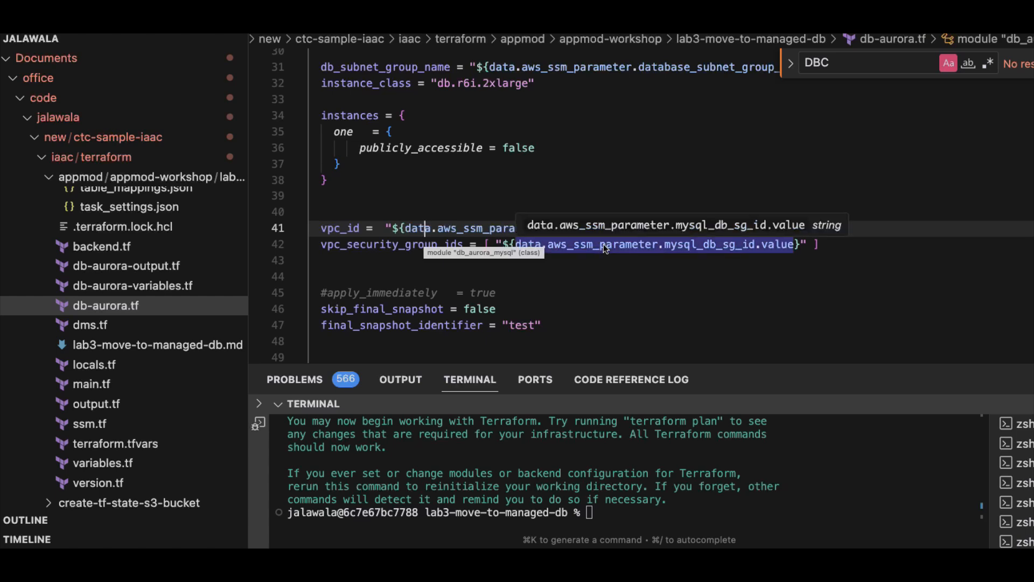
click(606, 246)
scroll(606, 249, down, 1)
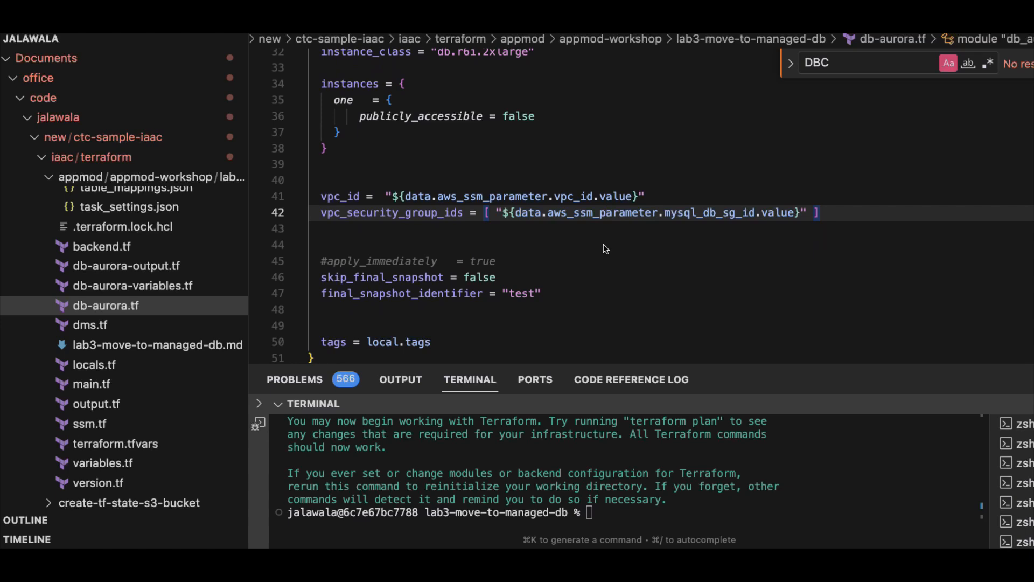
scroll(606, 248, down, 1)
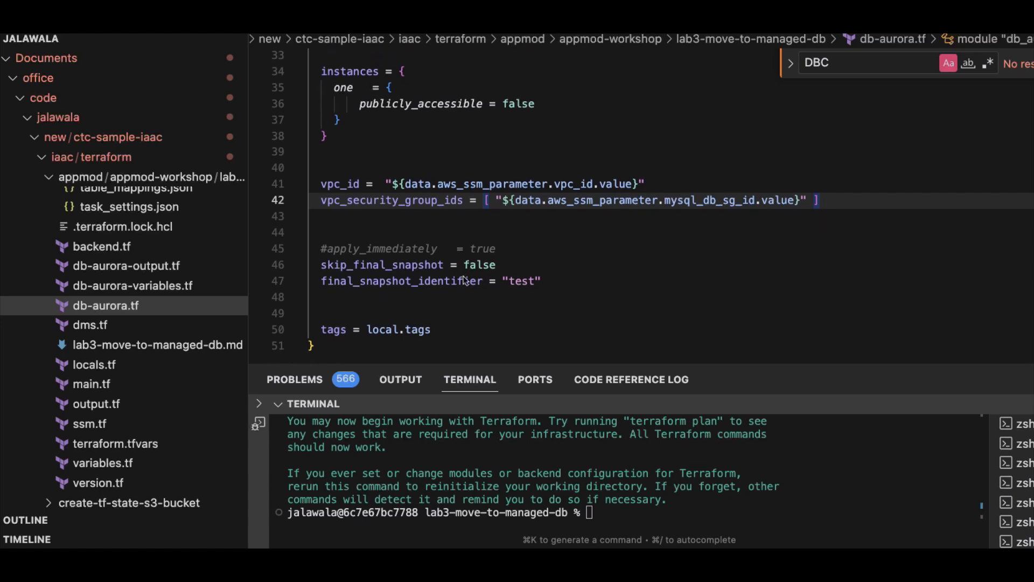
scroll(557, 276, down, 2)
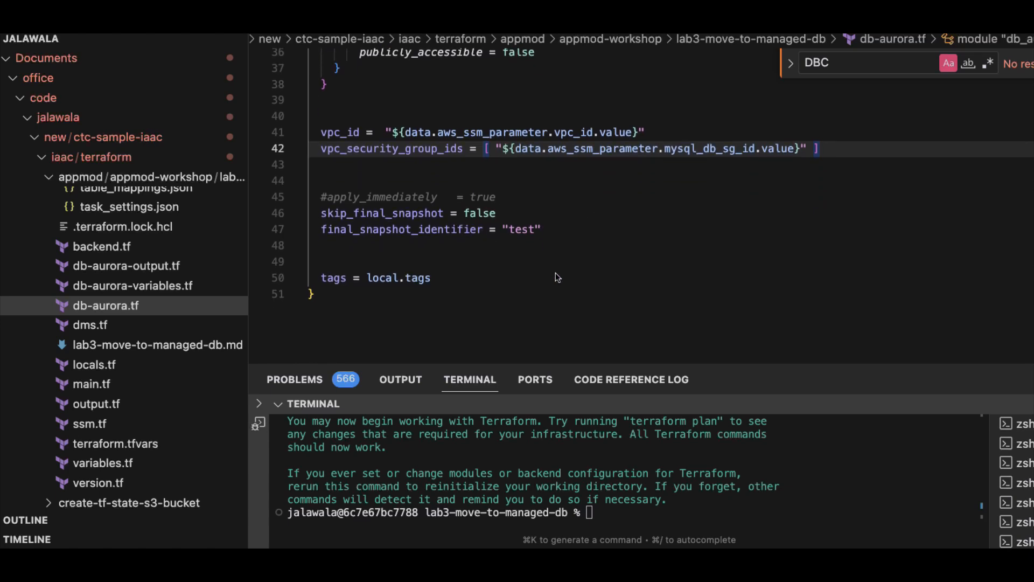
- Review the Aurora module again from its source and engine settings down to the subnet group and instance class
scroll(557, 278, up, 10)
scroll(557, 278, down, 3)
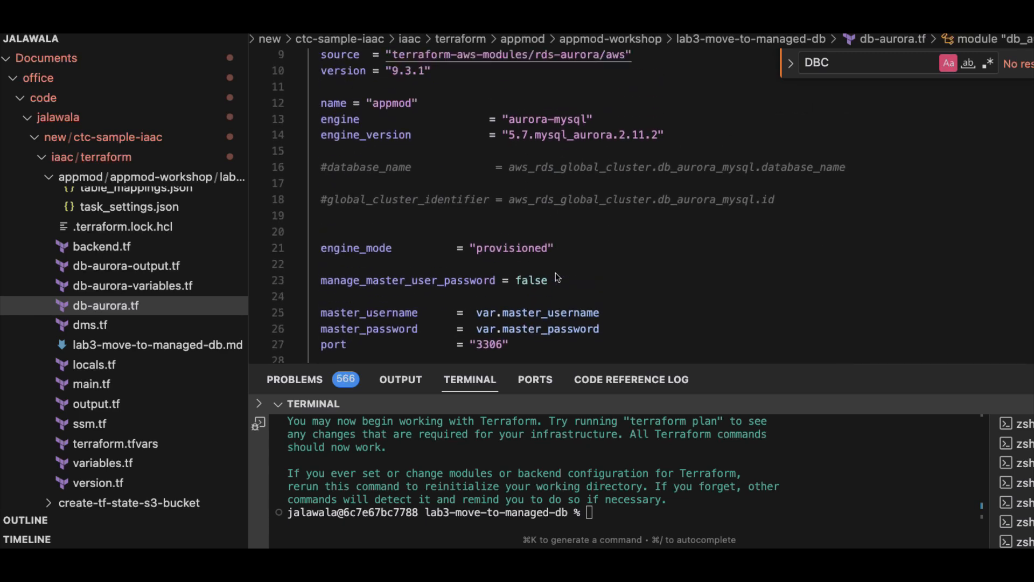
scroll(556, 278, up, 3)
scroll(557, 278, down, 5)
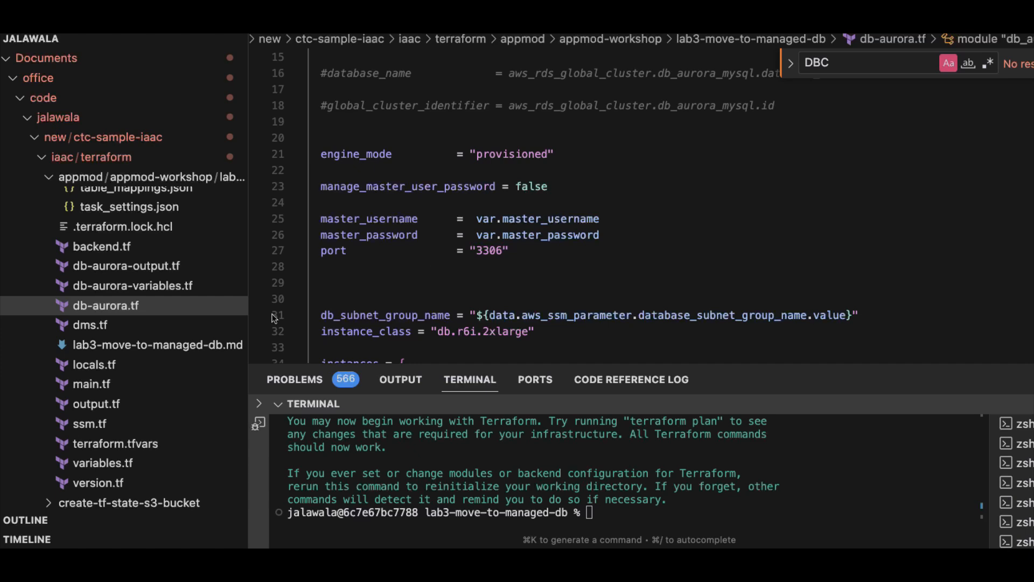
- Open dms.tf, dismiss the find box, and examine the database_migration_service module's source, version and replication subnet group
click(98, 329)
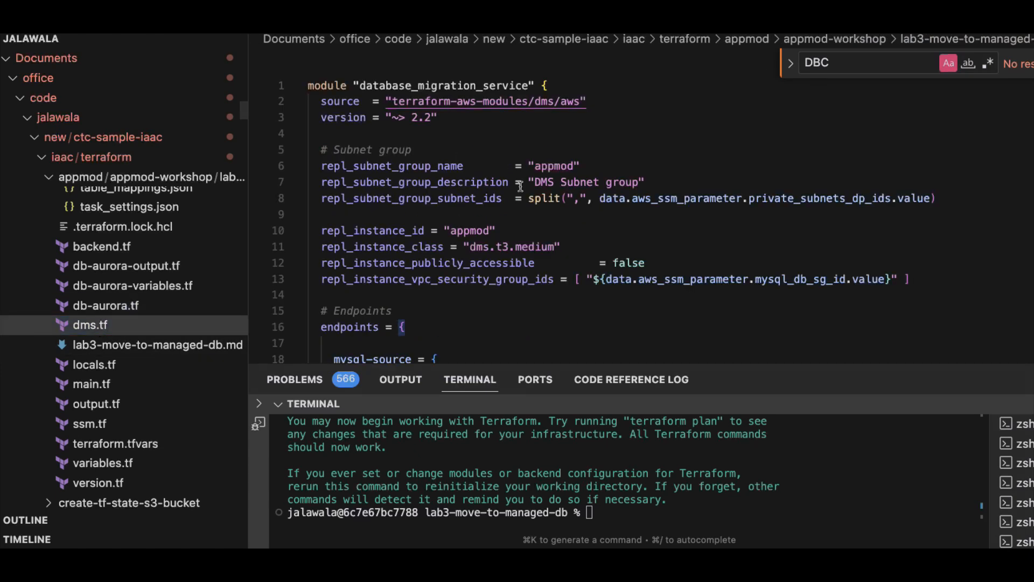
key(Escape)
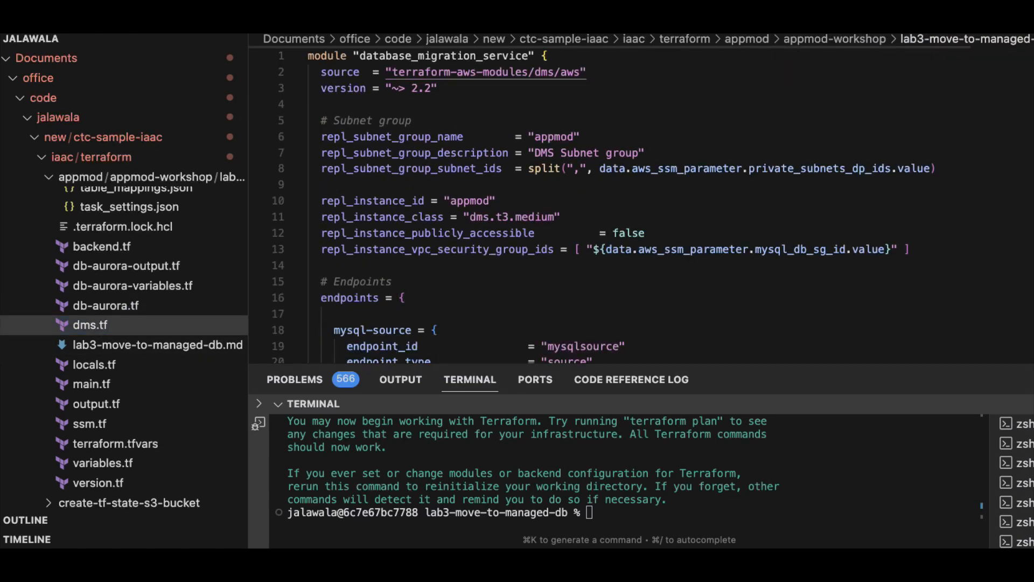
click(552, 108)
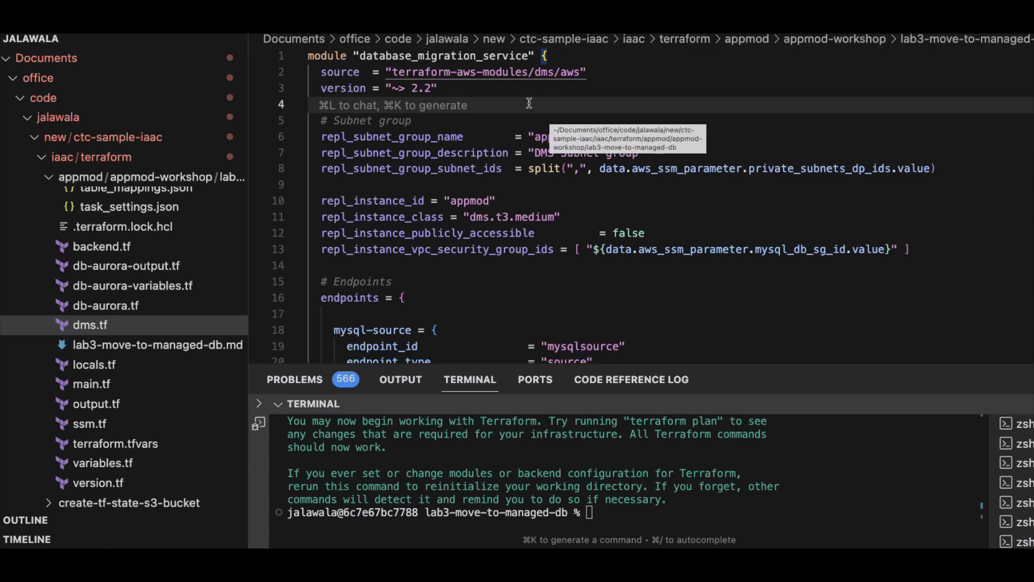
click(477, 91)
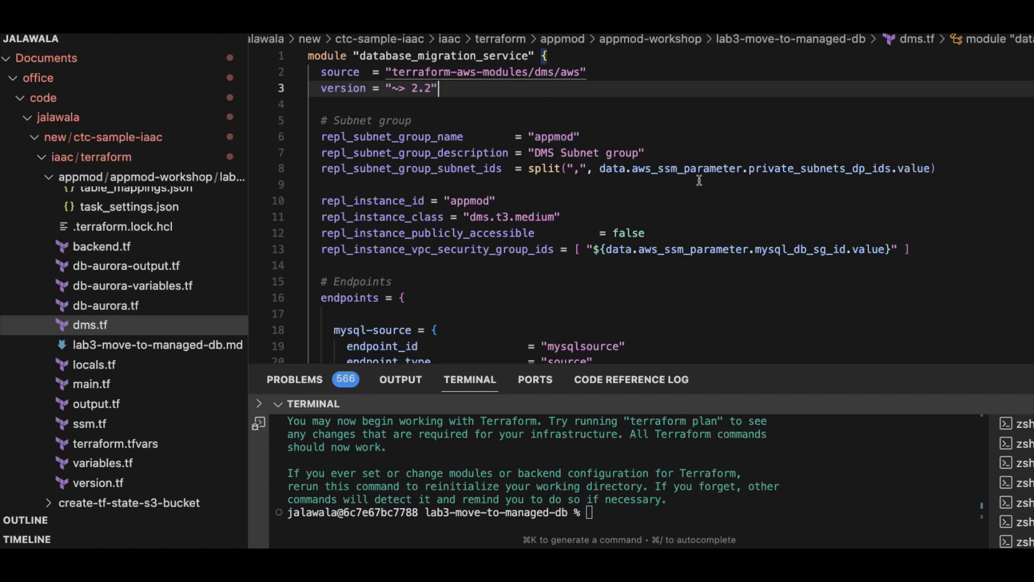
click(826, 173)
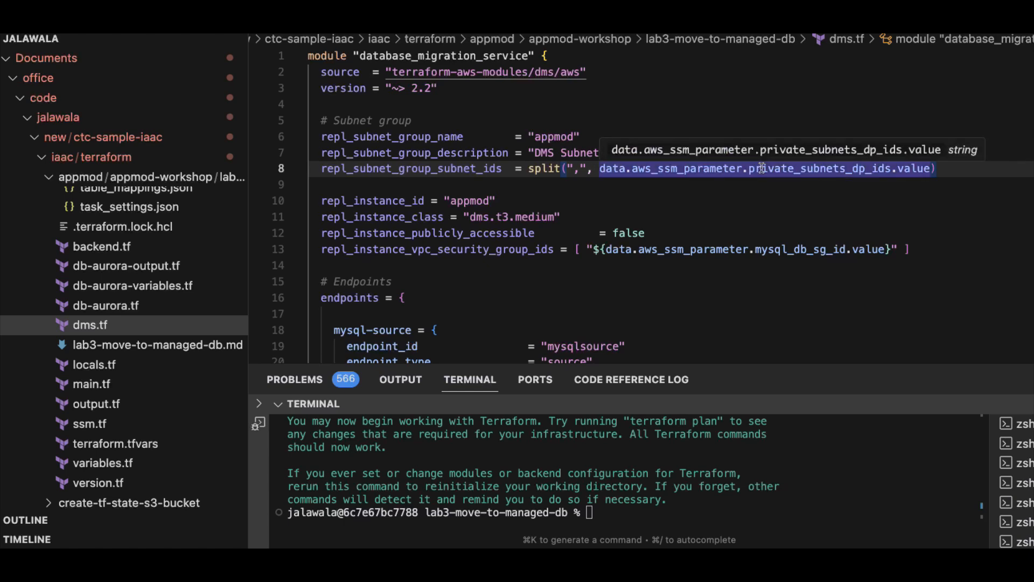
- Examine the DMS replication instance's ID, class, public accessibility and VPC security group settings
scroll(762, 168, down, 1)
scroll(762, 168, down, 2)
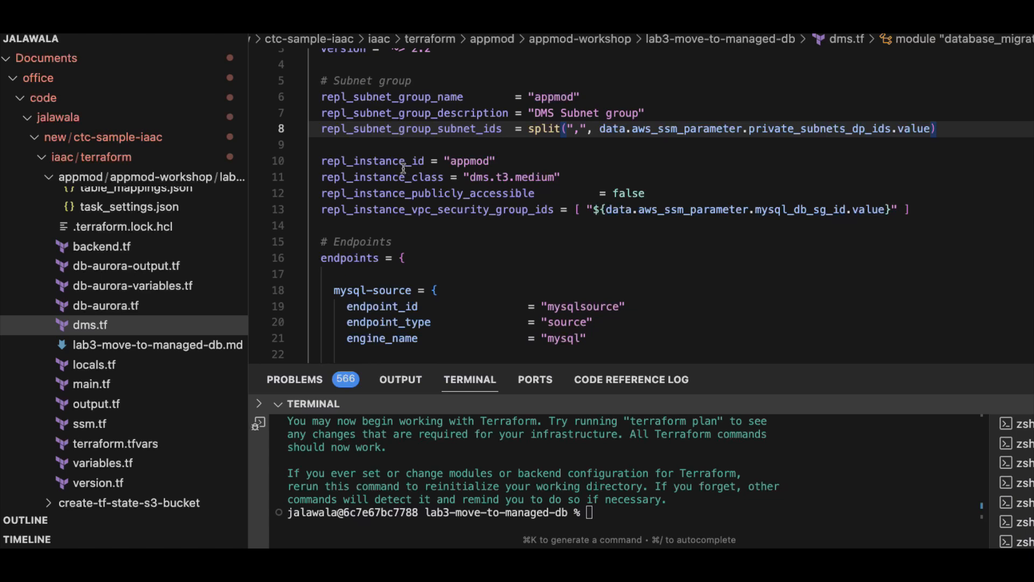
mouse_move(465, 204)
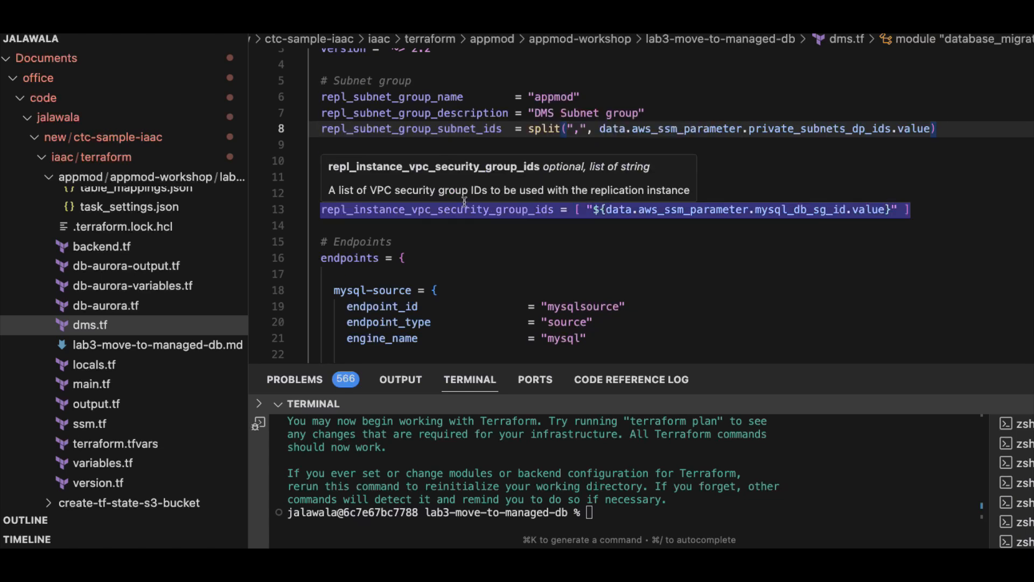
mouse_move(690, 123)
mouse_move(509, 193)
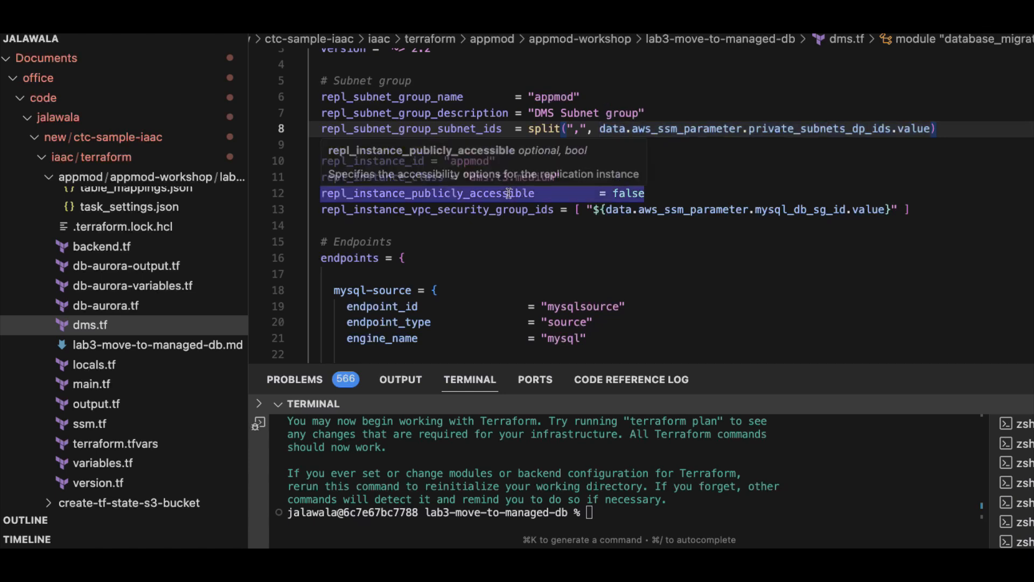
click(710, 190)
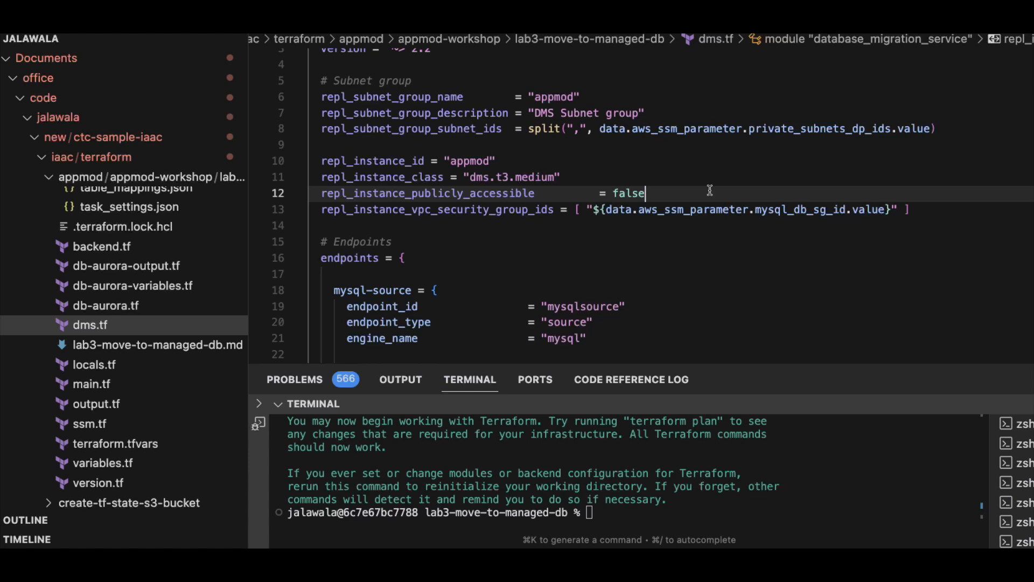
click(796, 210)
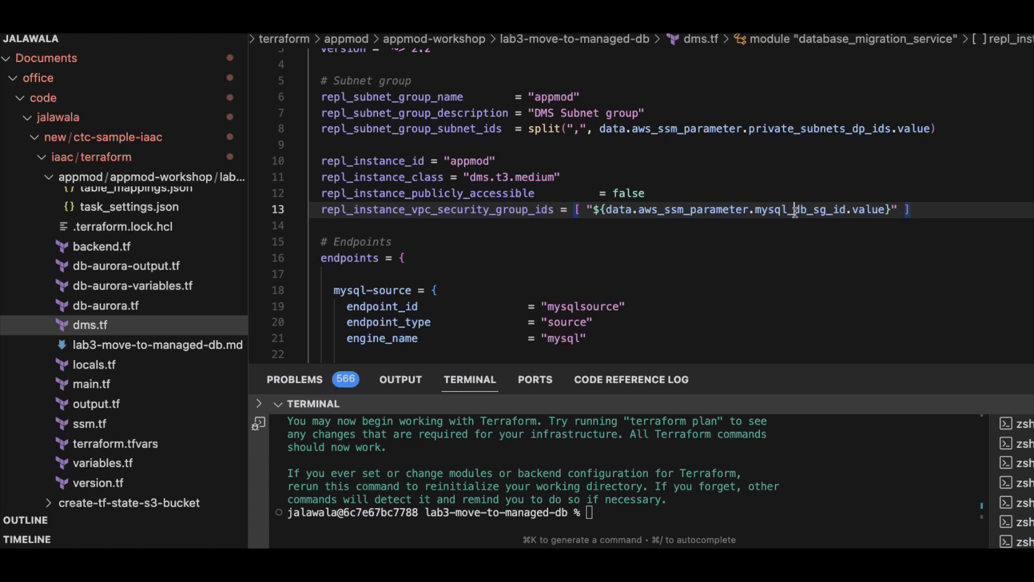
scroll(796, 212, down, 2)
scroll(795, 213, up, 4)
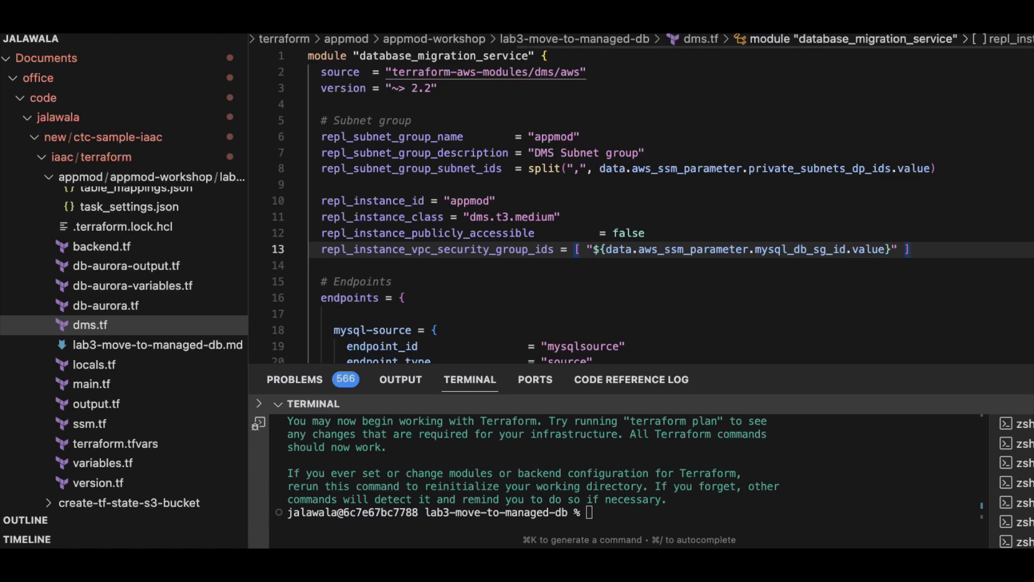
- Examine the mysql-source endpoint in dms.tf, including its engine, credential variables, port and server name
click(904, 110)
scroll(905, 110, down, 4)
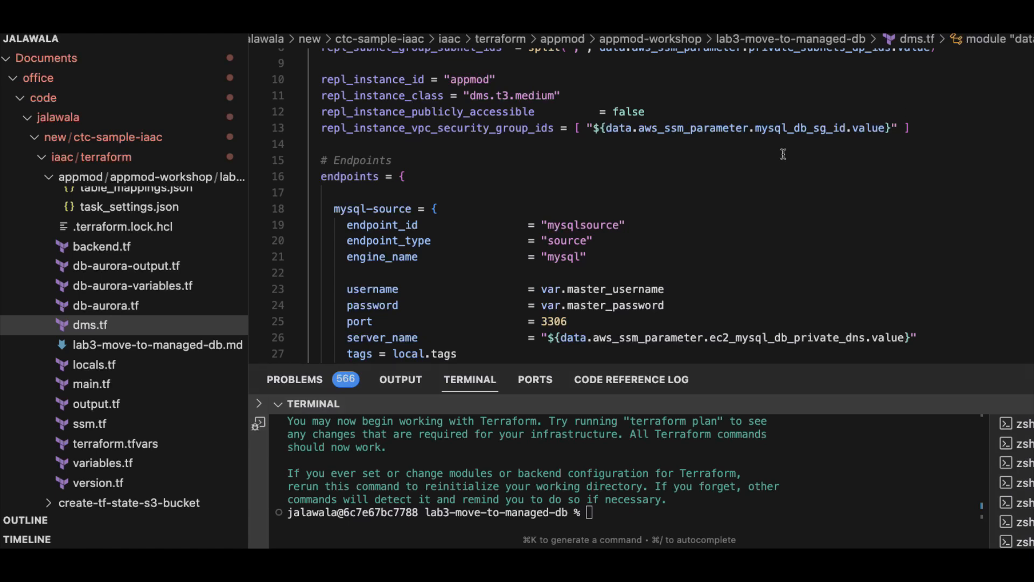
scroll(596, 254, down, 1)
scroll(596, 254, down, 2)
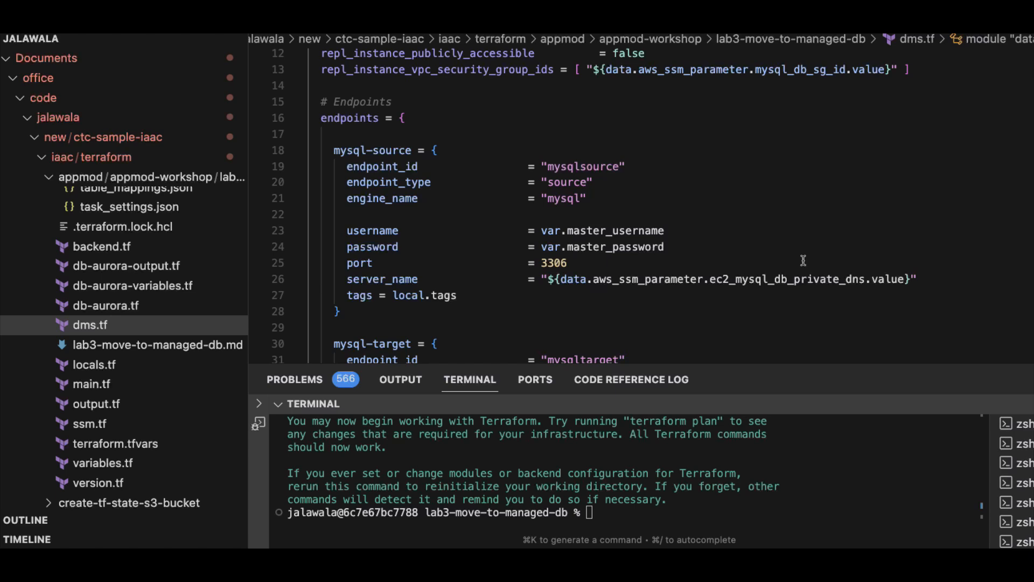
- Check the mysql-source endpoint's type and engine, and examine the mysql-target endpoint's type, engine and server name
double_click(567, 181)
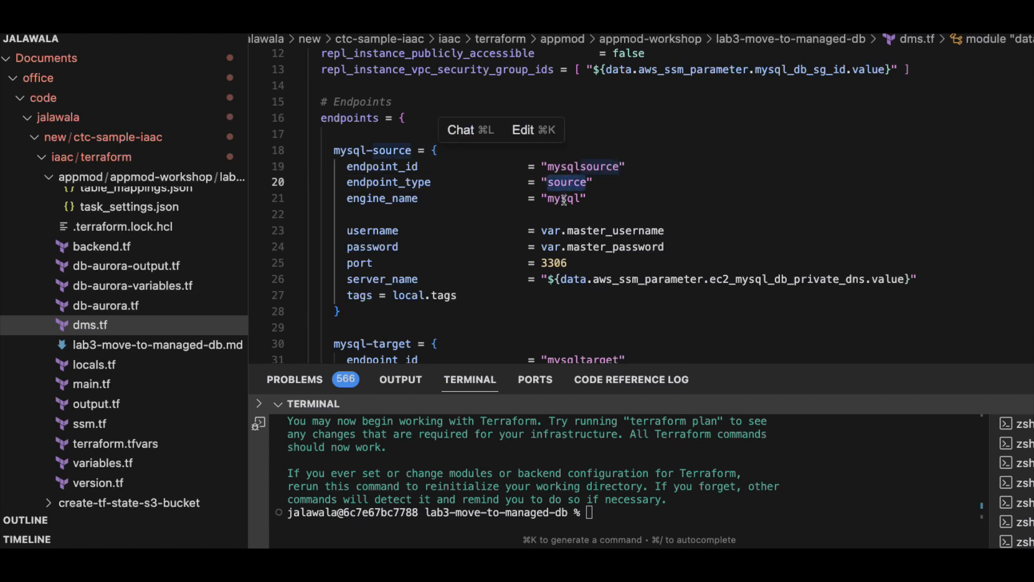
double_click(563, 199)
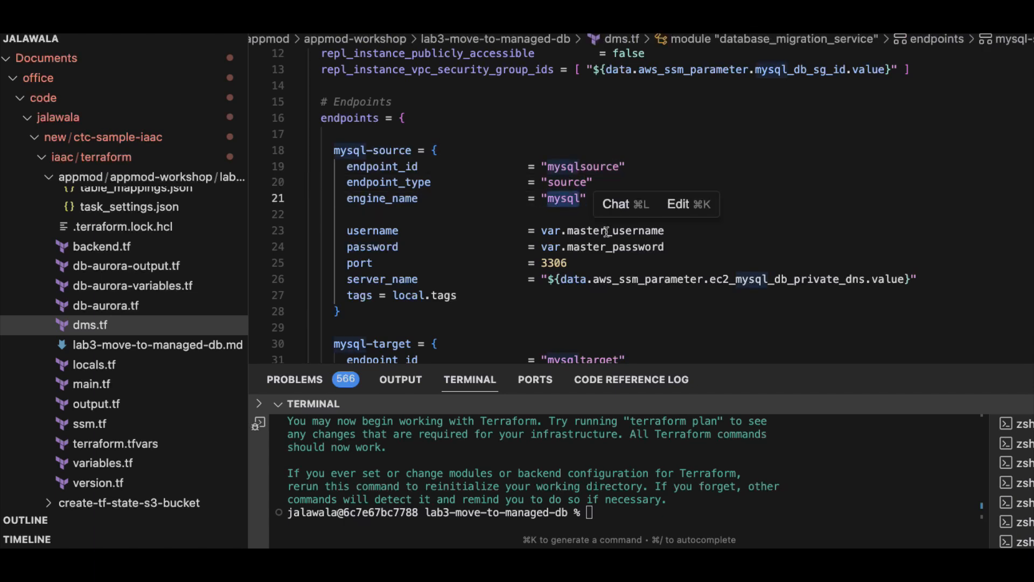
scroll(618, 274, down, 1)
scroll(619, 275, down, 4)
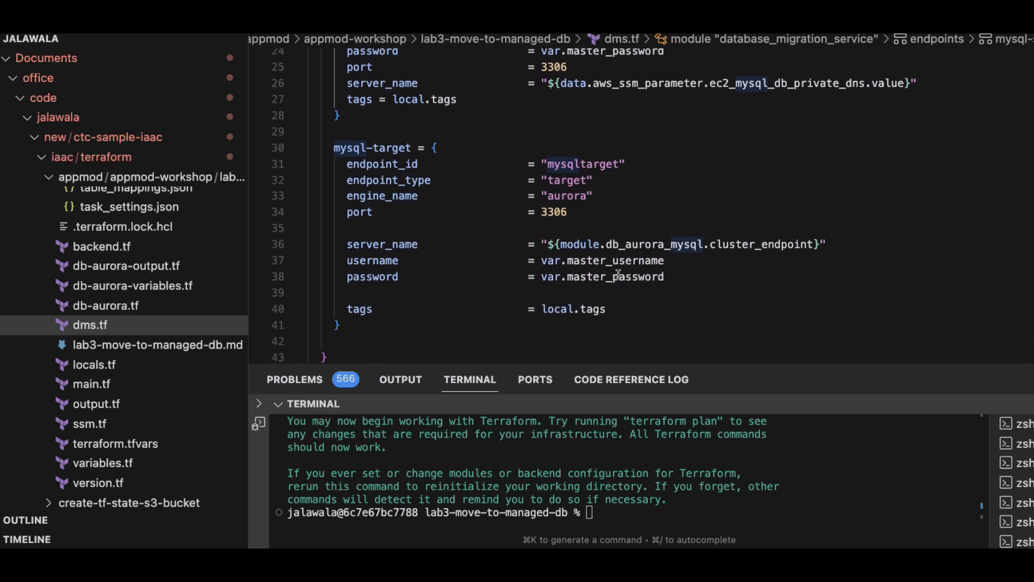
click(576, 180)
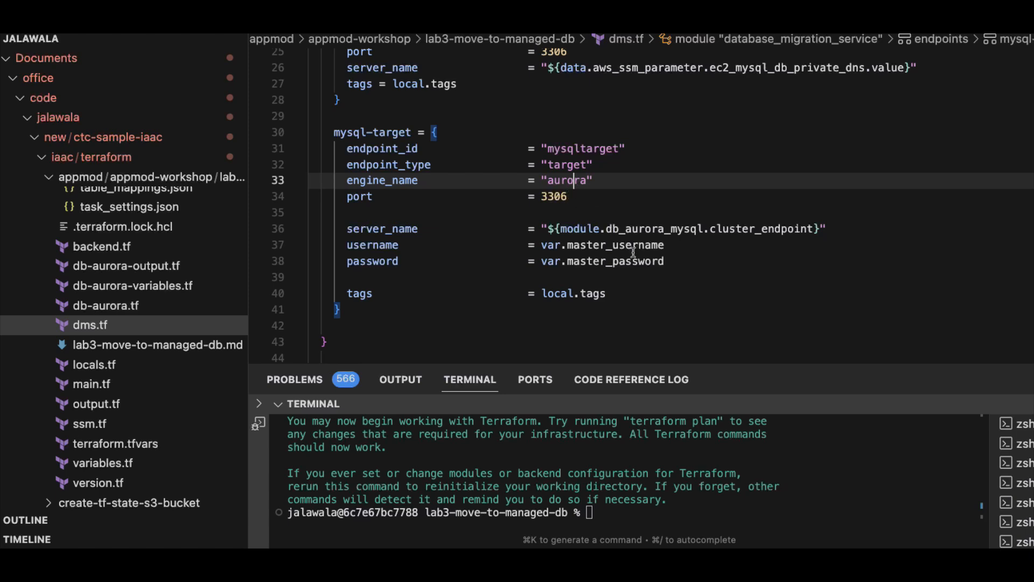
double_click(728, 232)
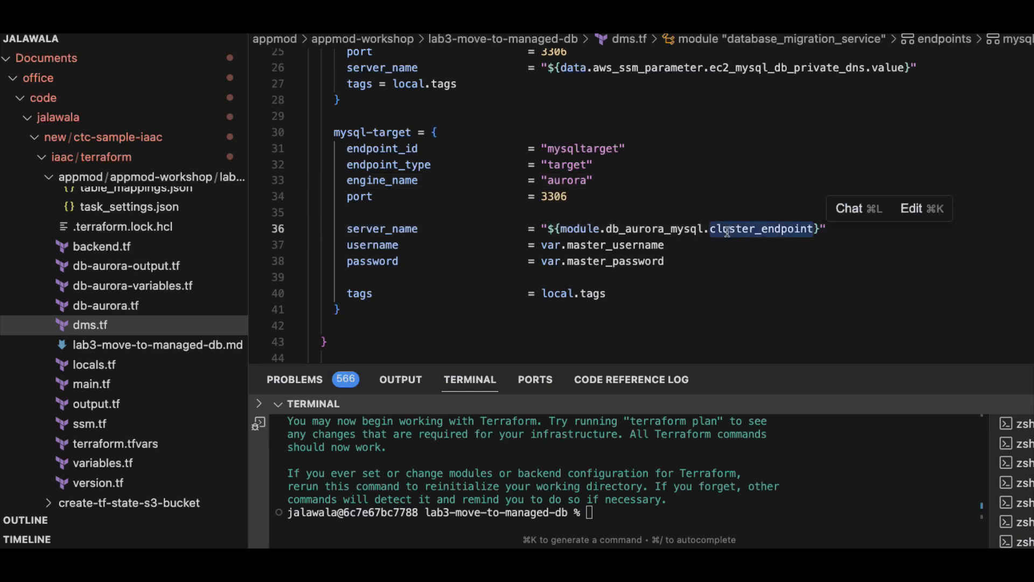
scroll(727, 232, down, 2)
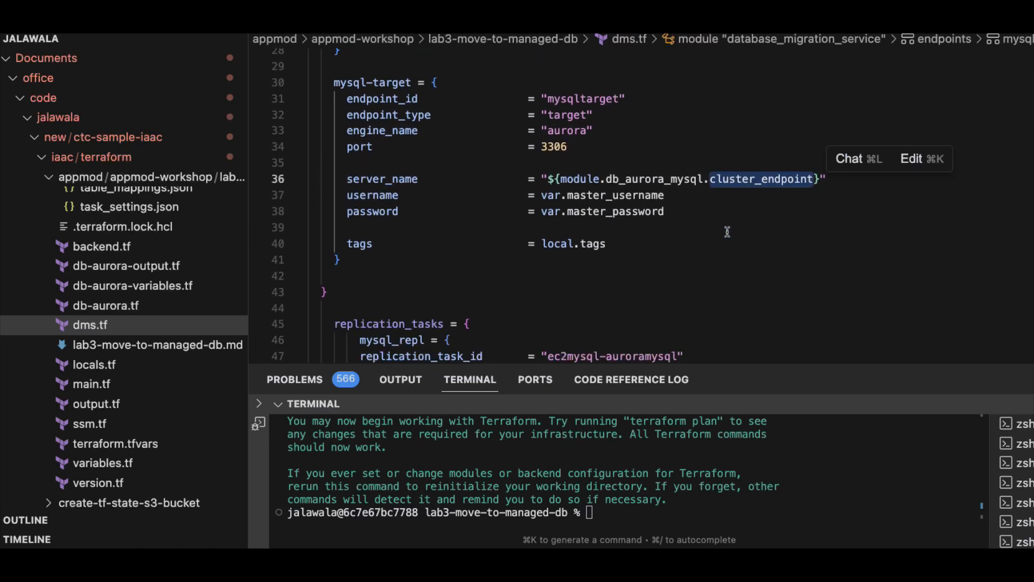
- Examine the replication_tasks block in dms.tf, including the task ID, migration type, config file references and endpoint keys
scroll(727, 232, down, 5)
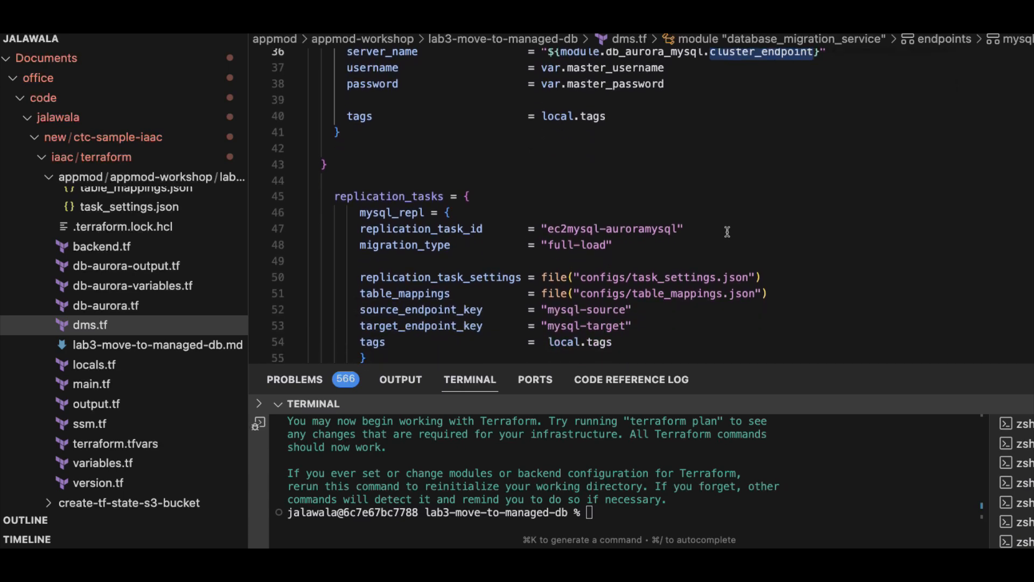
scroll(727, 231, up, 8)
scroll(727, 232, down, 8)
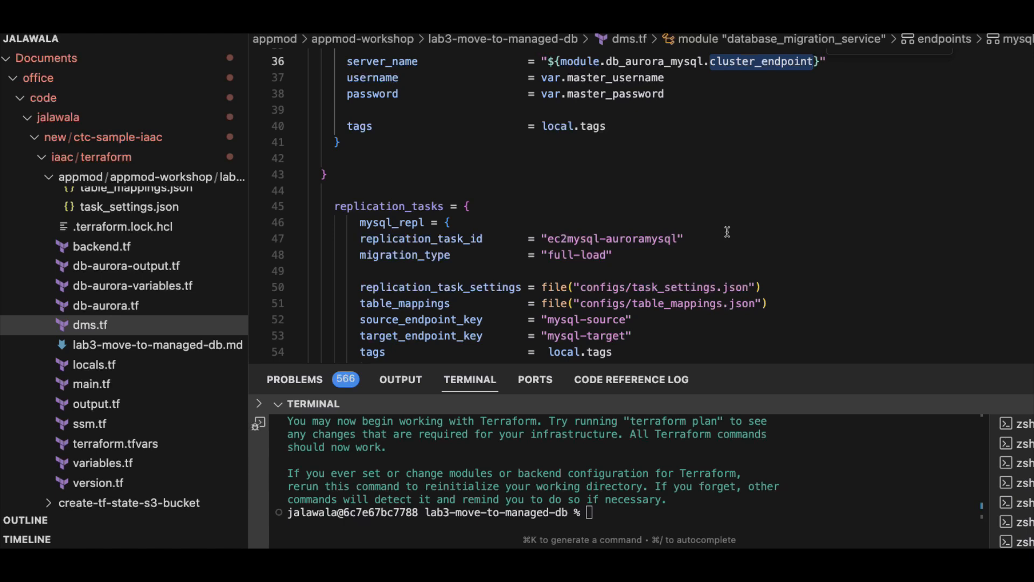
scroll(727, 232, down, 2)
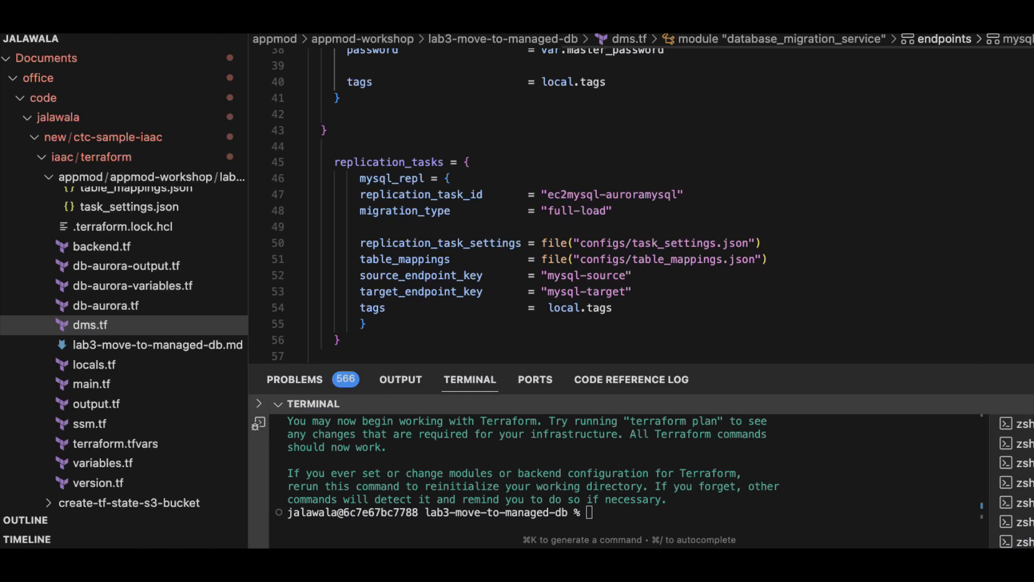
click(847, 136)
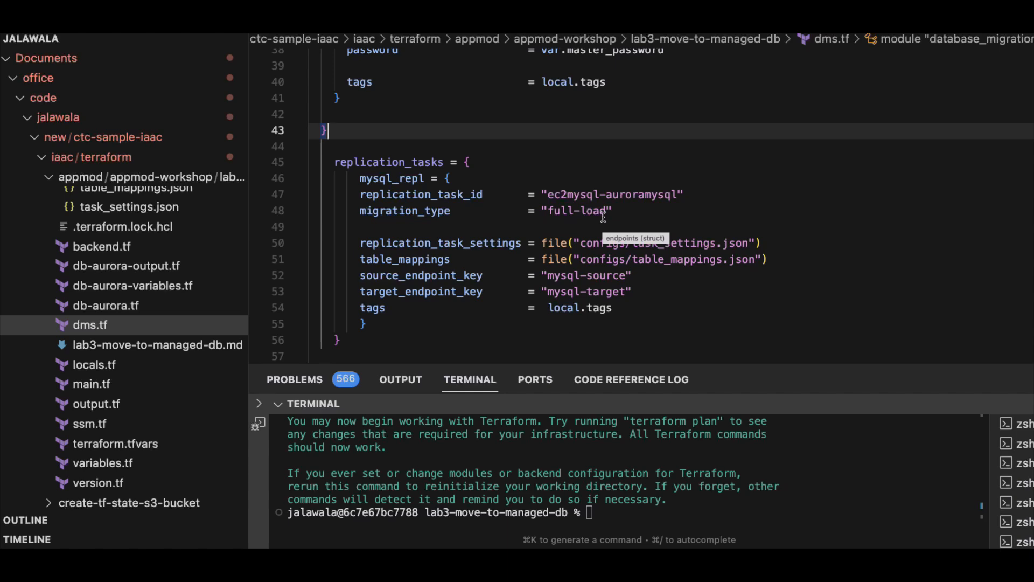
scroll(603, 217, down, 1)
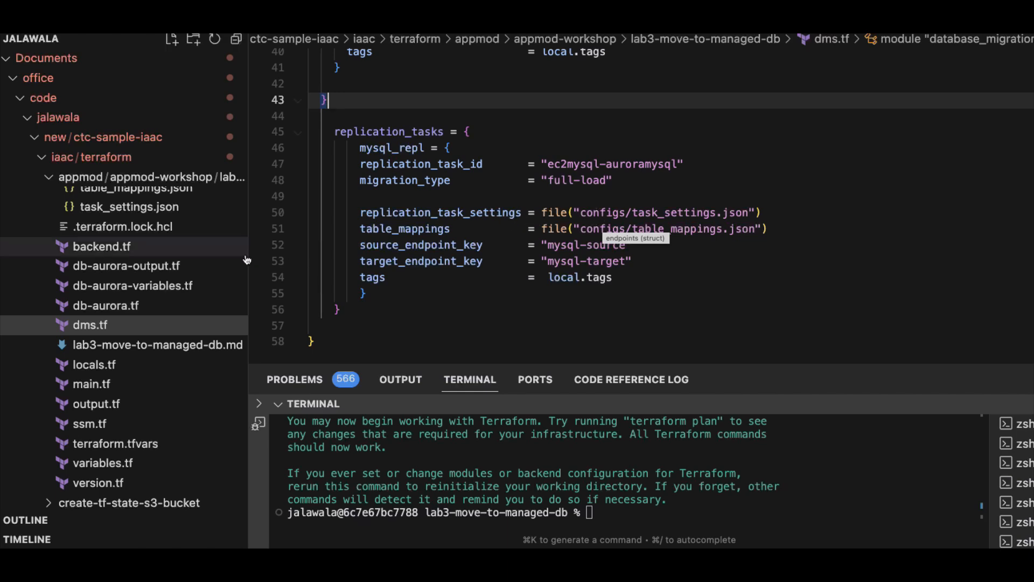
- Inspect the DMS task settings in configs/task_settings.json and the selection rule in configs/table_mappings.json
scroll(151, 242, up, 2)
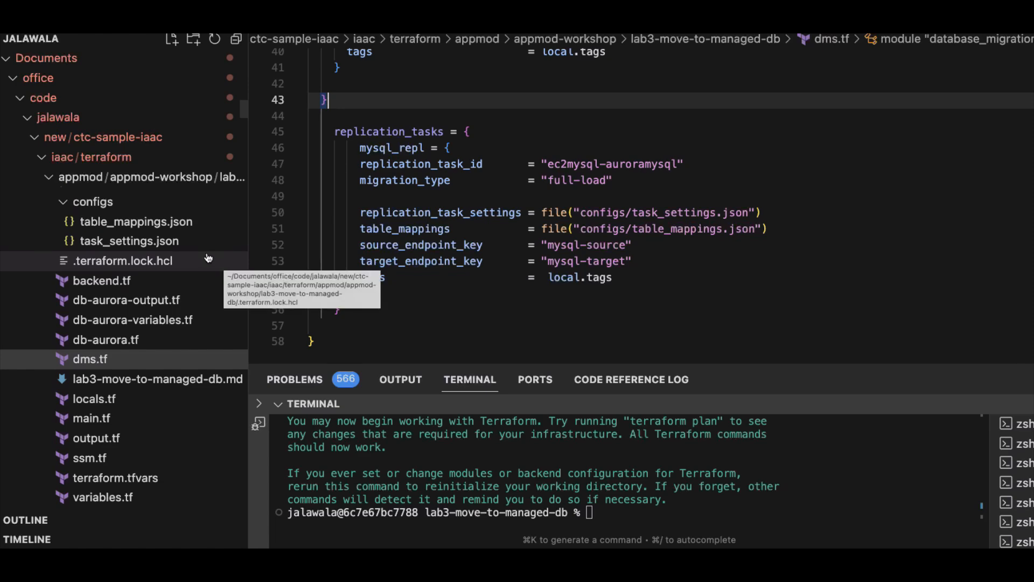
click(152, 242)
scroll(435, 220, down, 3)
scroll(435, 220, down, 15)
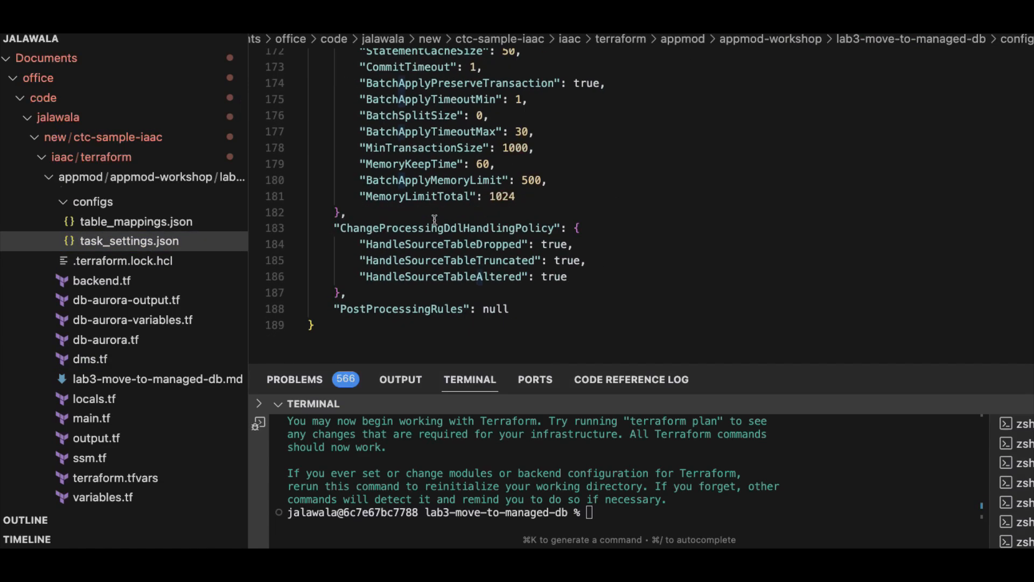
scroll(432, 219, up, 4)
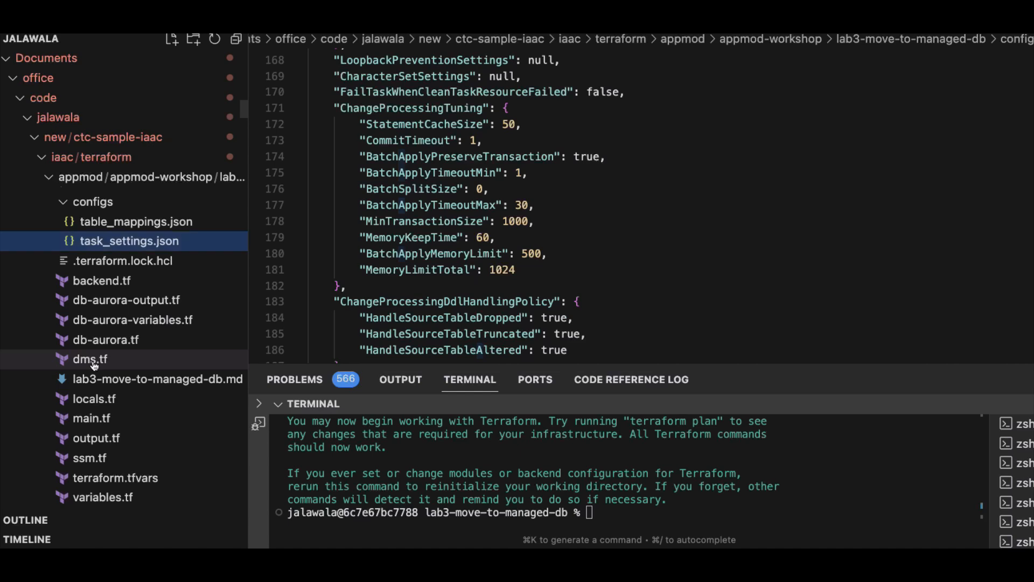
click(93, 360)
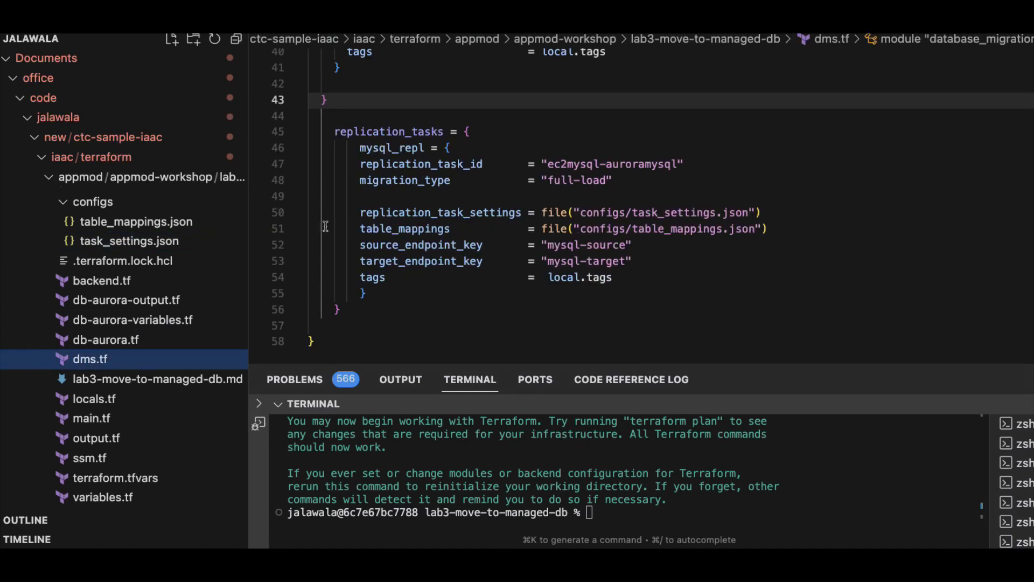
click(159, 224)
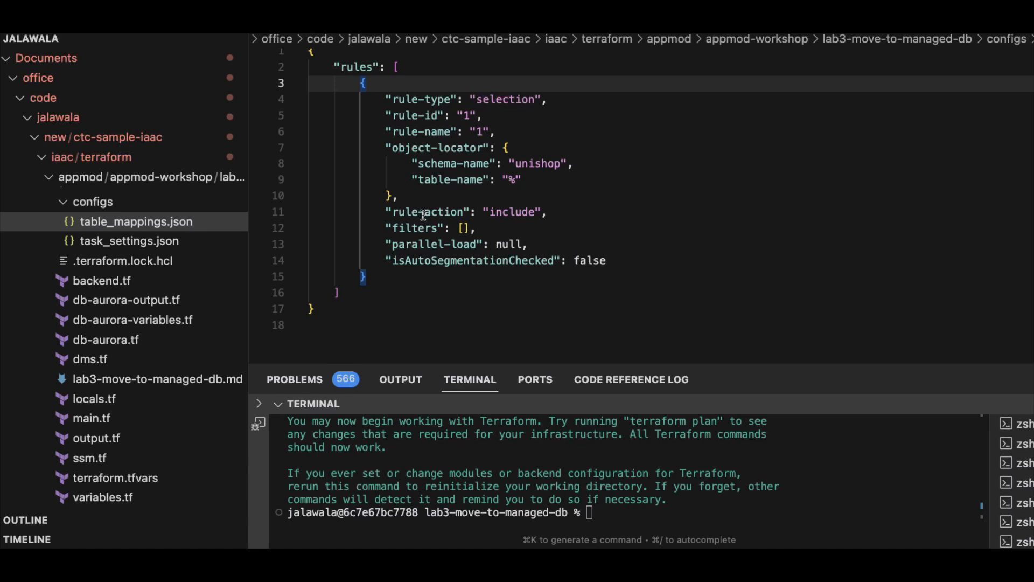
- Return to dms.tf and match the replication task's source and target endpoint keys with the mysql-source and mysql-target definitions
click(102, 361)
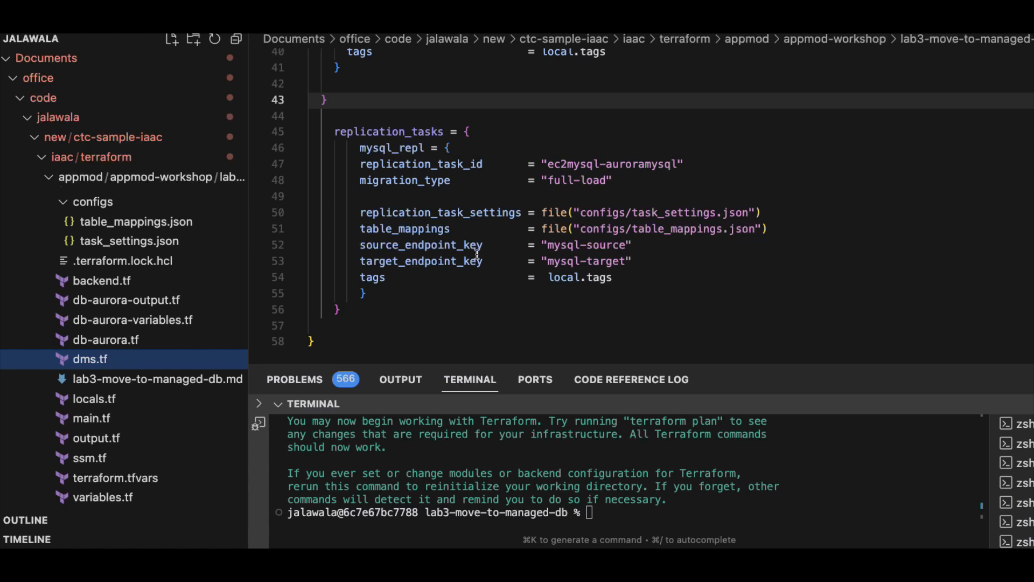
scroll(590, 247, up, 1)
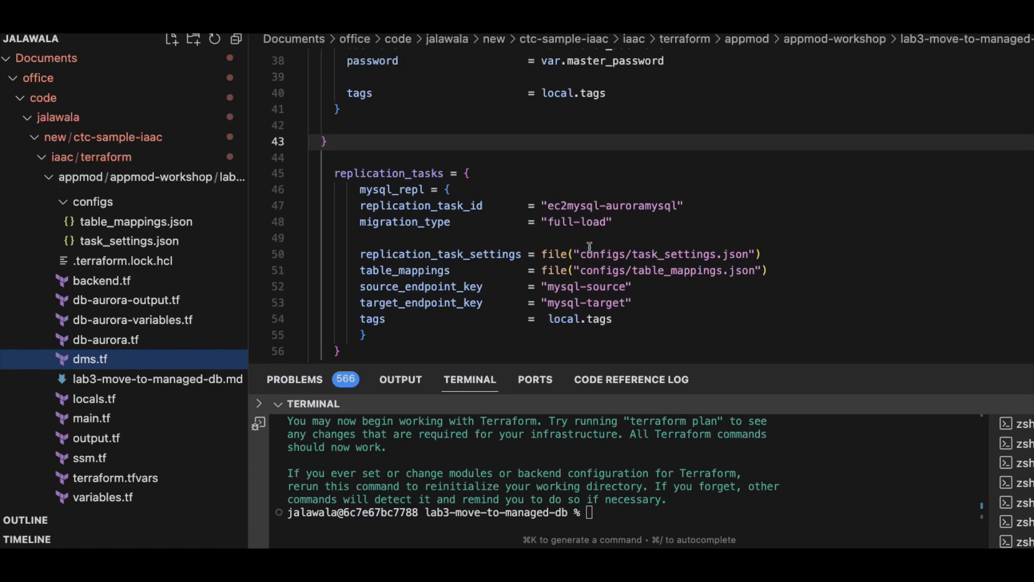
scroll(596, 256, up, 10)
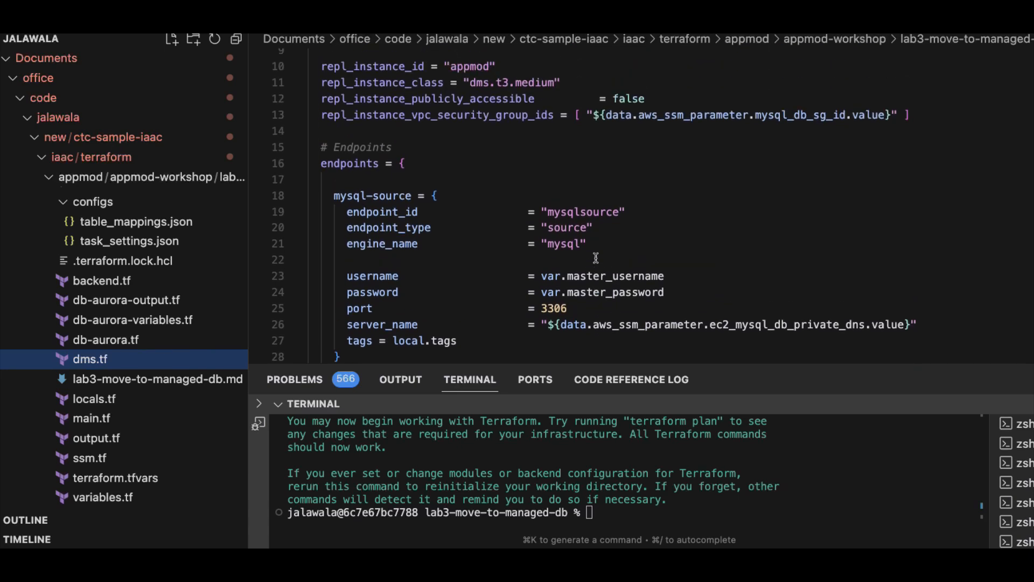
drag(412, 208, 333, 209)
scroll(334, 210, down, 3)
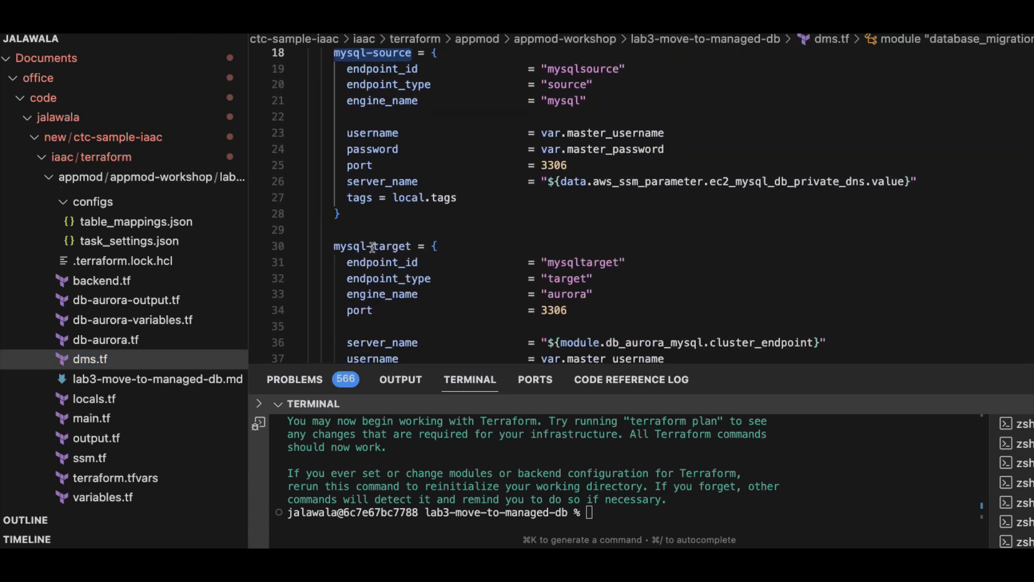
double_click(373, 247)
scroll(373, 246, down, 11)
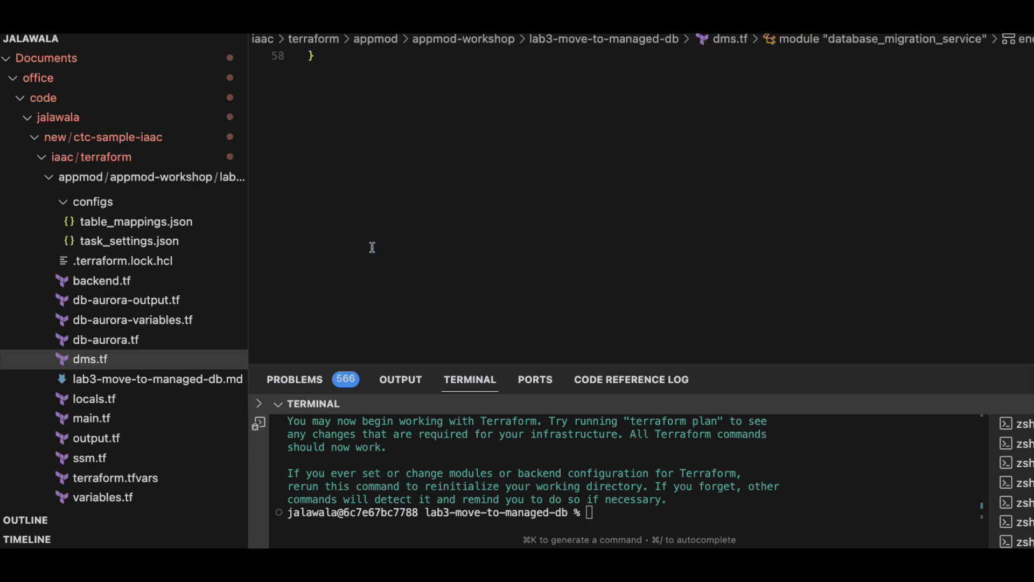
scroll(372, 247, up, 15)
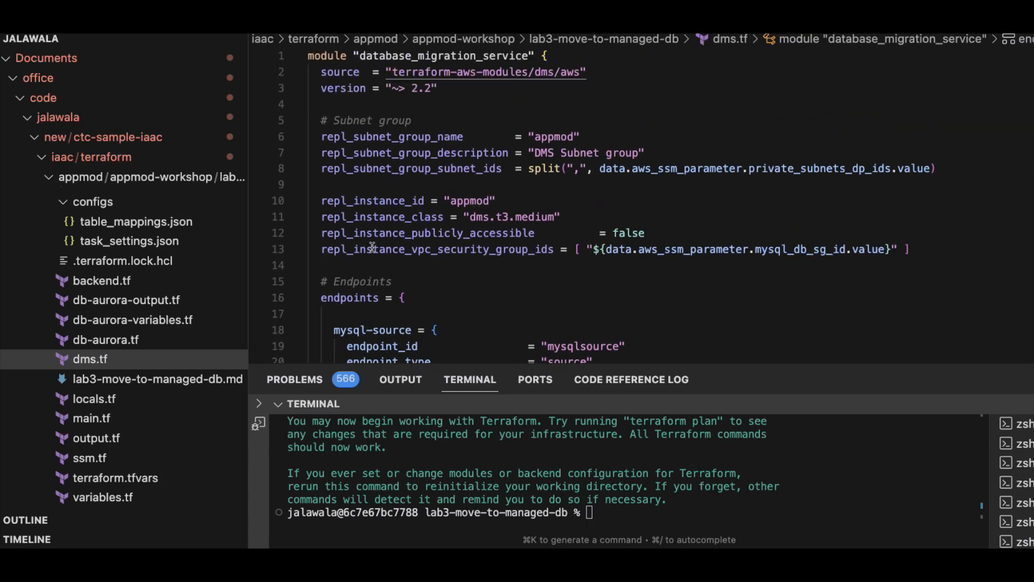
scroll(372, 246, down, 6)
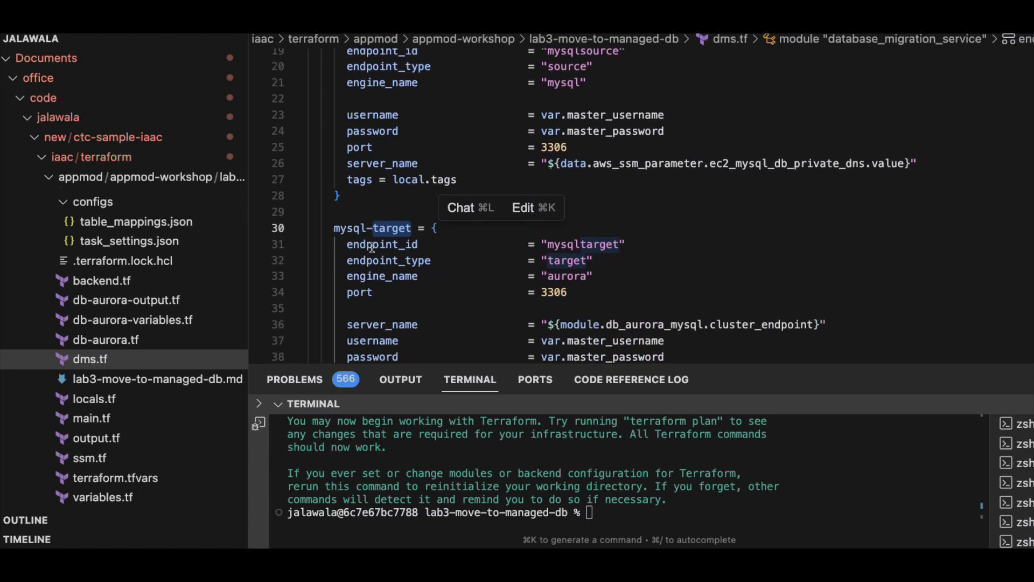
scroll(372, 246, down, 7)
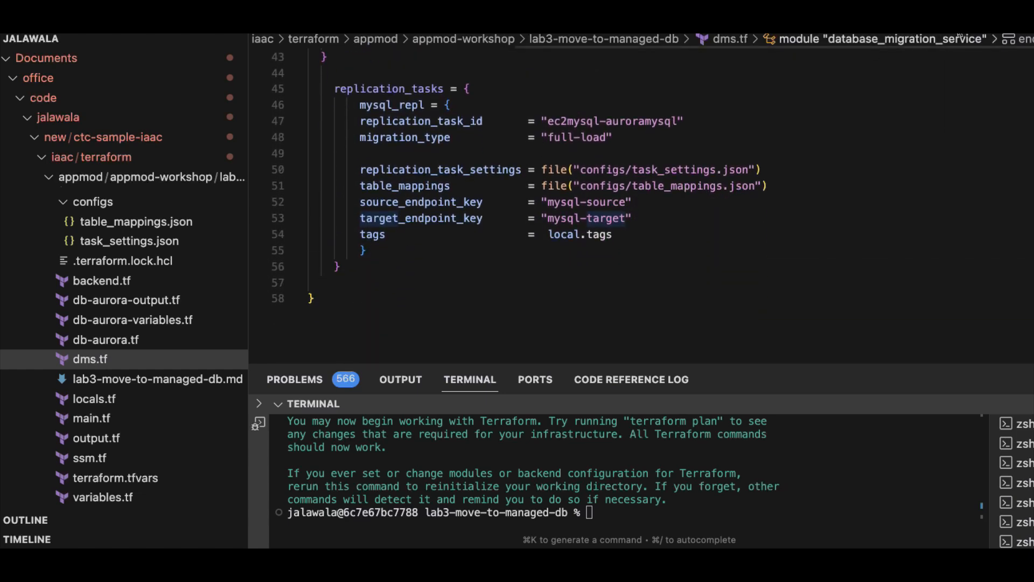
click(789, 186)
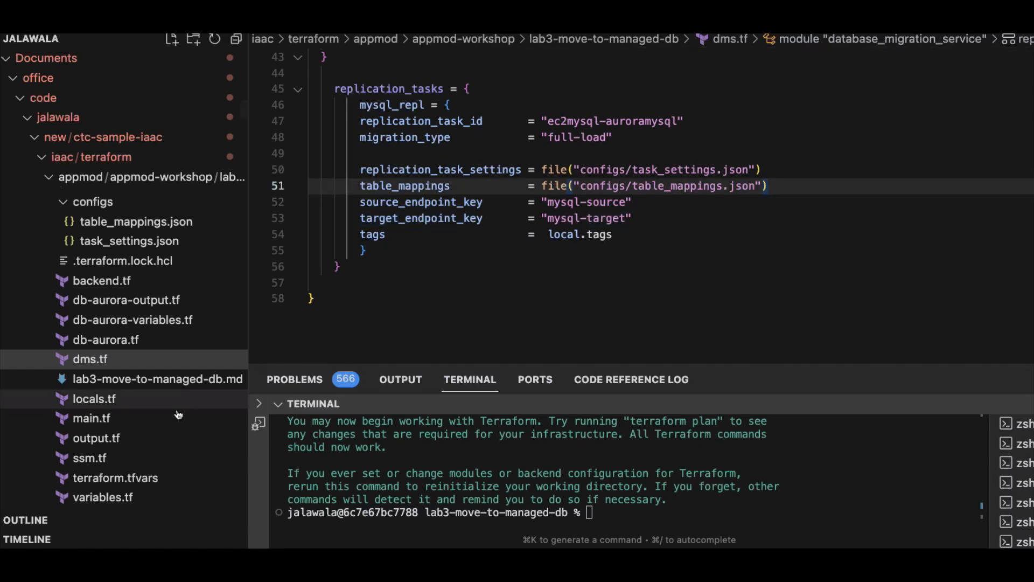
- Open ssm.tf and review the aws_ssm_parameter data sources, from database_subnet_group_name to ec2_mysql_db_private_dns
click(96, 459)
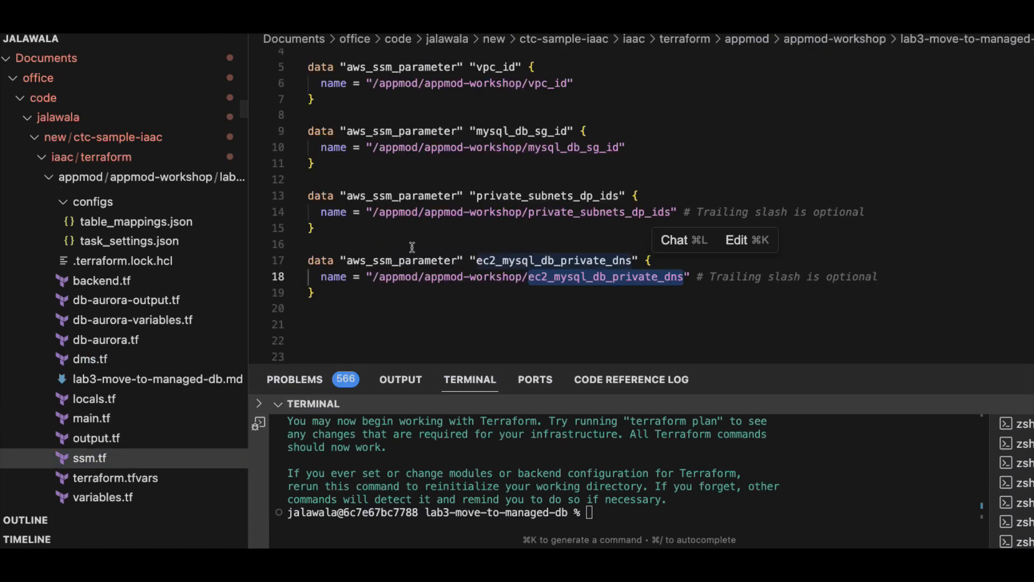
scroll(412, 247, up, 3)
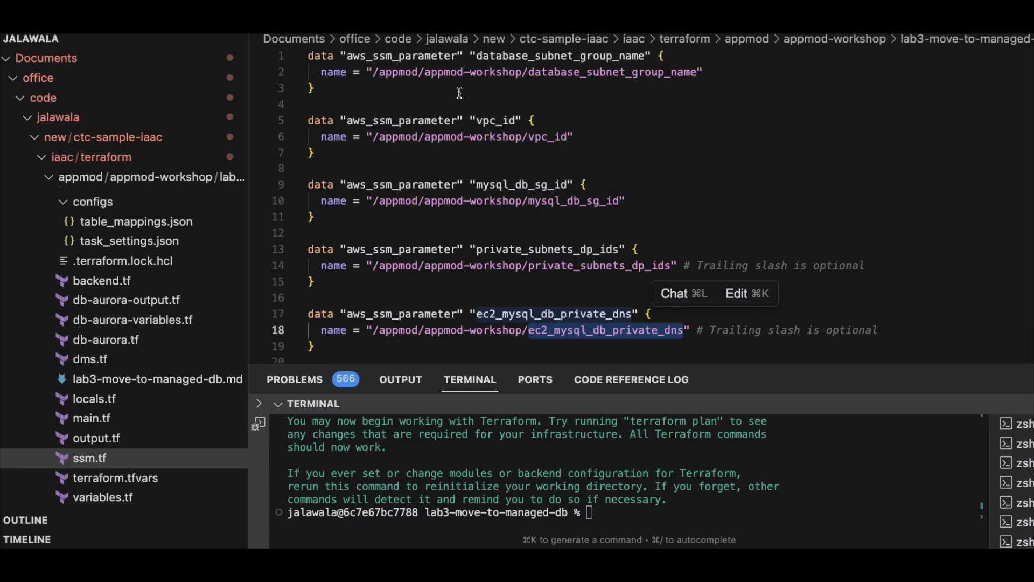
scroll(460, 94, down, 5)
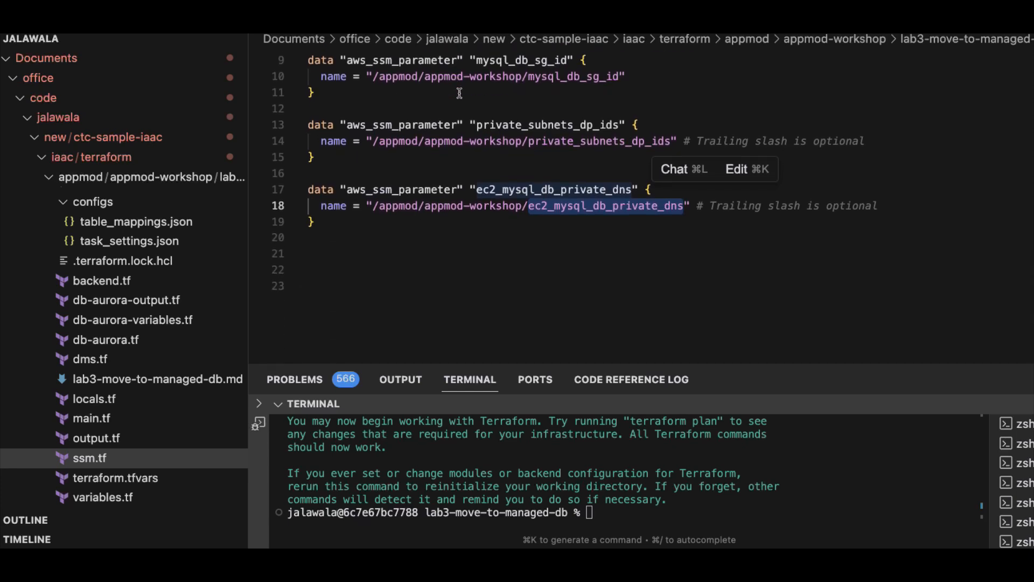
scroll(460, 93, up, 5)
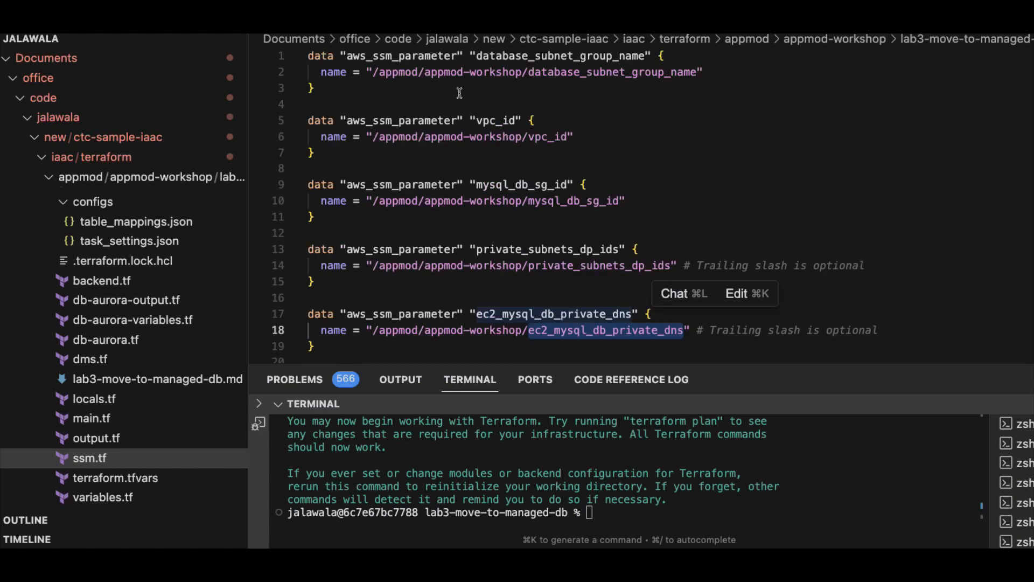
scroll(459, 93, down, 5)
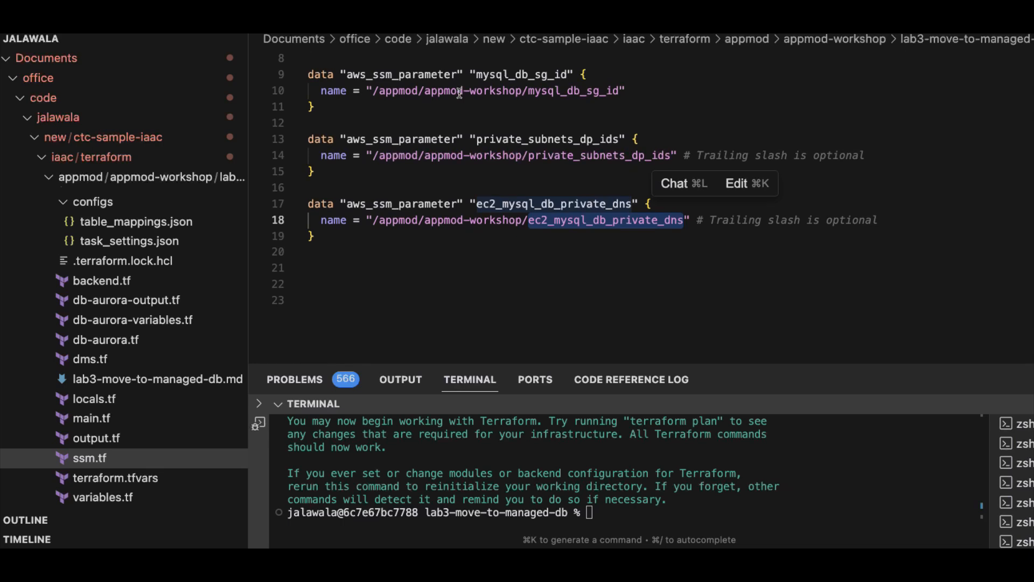
scroll(460, 93, down, 10)
- Generate the Terraform plan for lab3-move-to-managed-db in the terminal with the tp alias
click(583, 468)
scroll(585, 470, up, 2)
scroll(588, 474, down, 2)
text(tp)
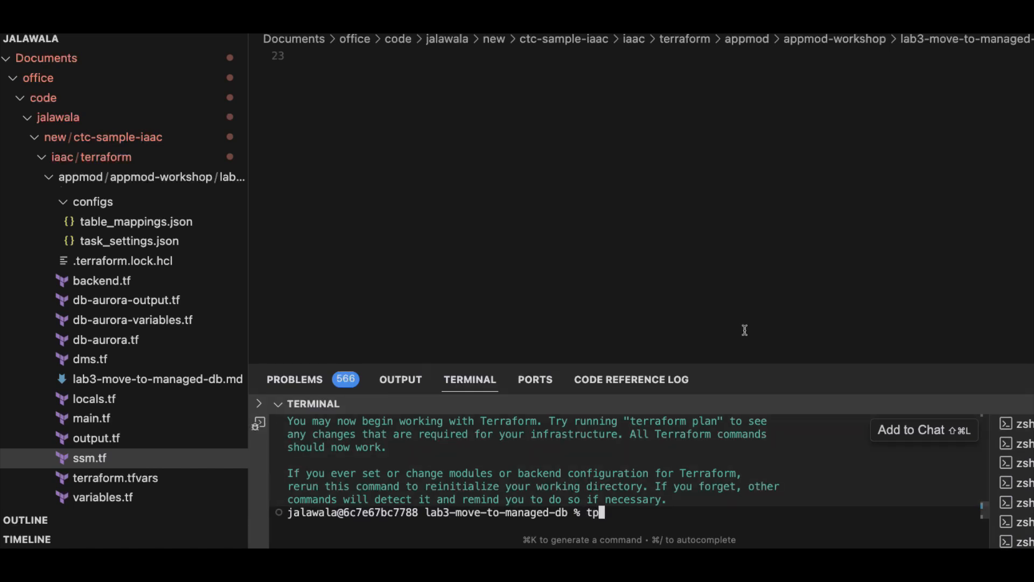
key(Return)
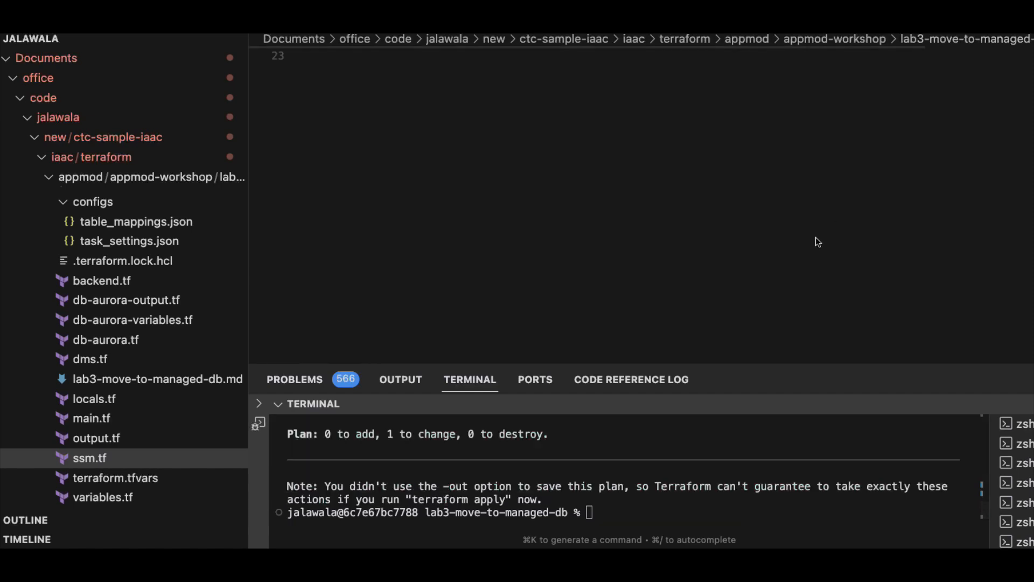
- Apply the Terraform configuration from the terminal with the taa alias
click(671, 491)
text(taa)
key(Return)
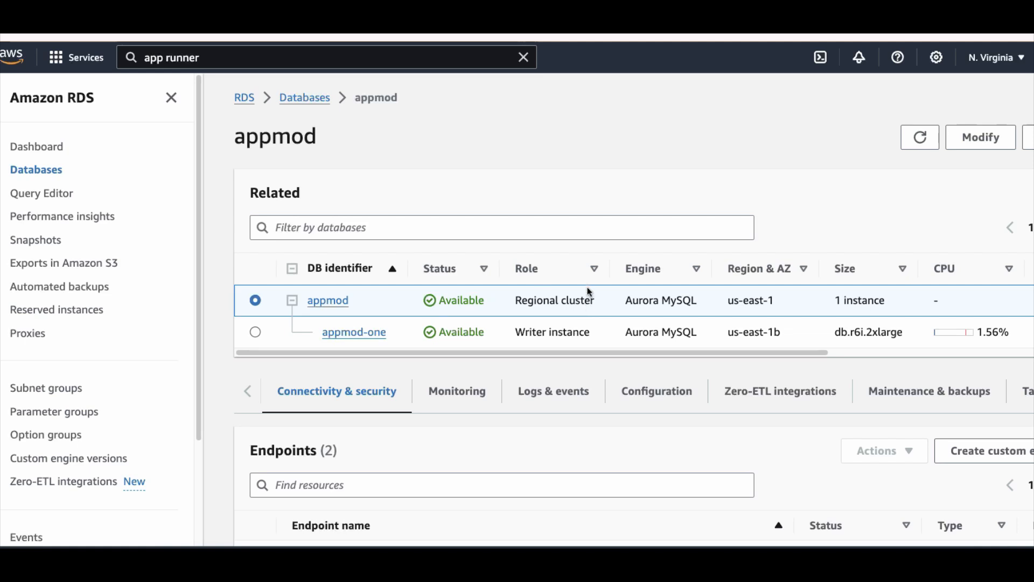
- In the Amazon RDS console, examine the appmod Aurora cluster's instances, instance size and endpoints
scroll(563, 318, down, 1)
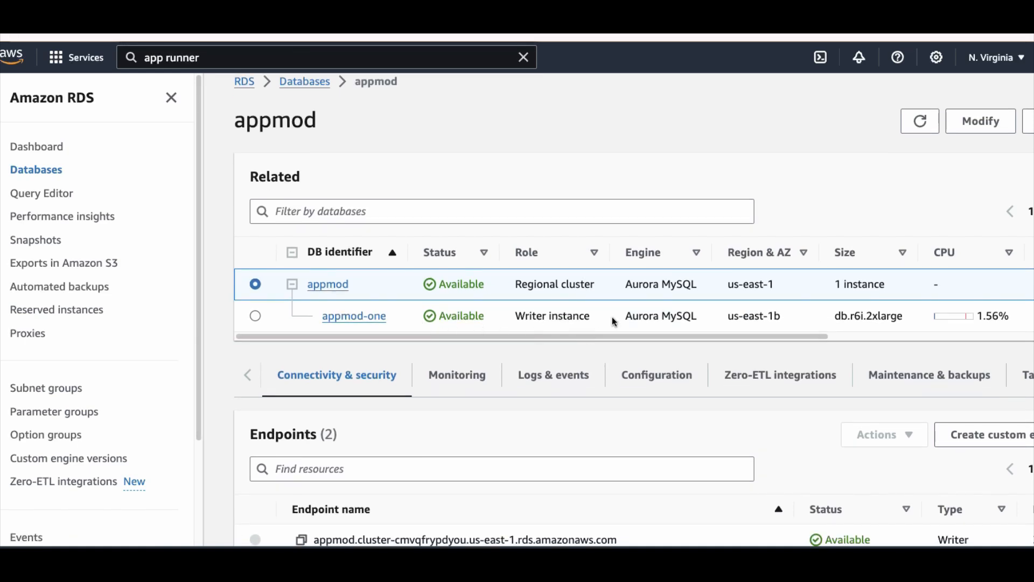
scroll(630, 313, down, 2)
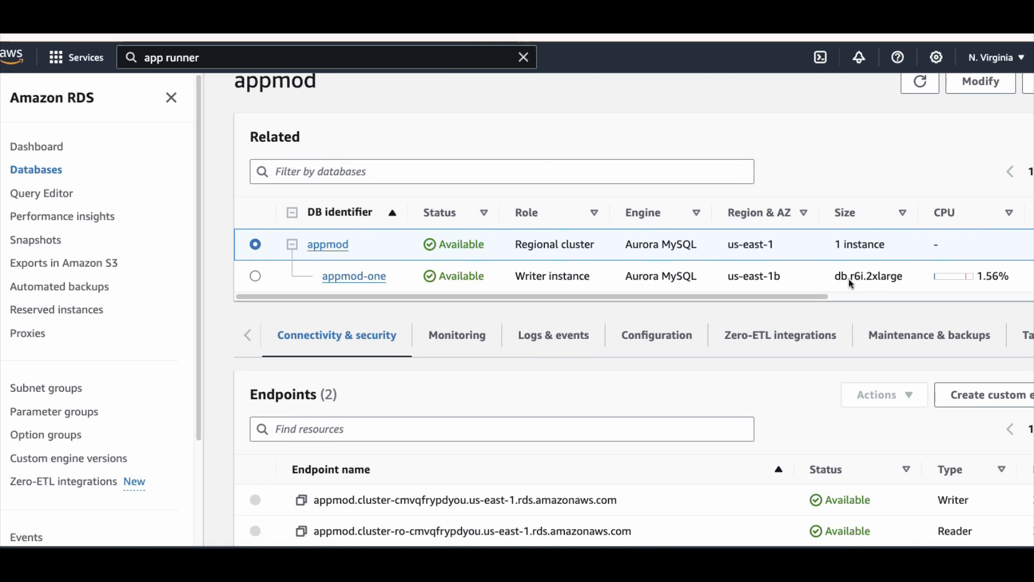
- Review the appmod cluster's writer and reader endpoints and the connectivity settings below them in Amazon RDS
scroll(629, 357, down, 5)
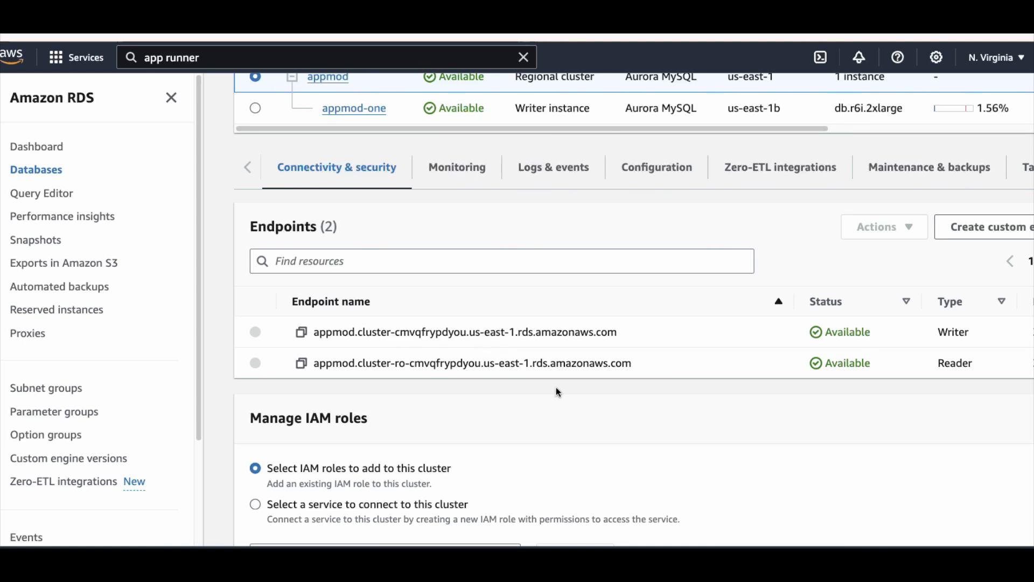
scroll(556, 386, down, 1)
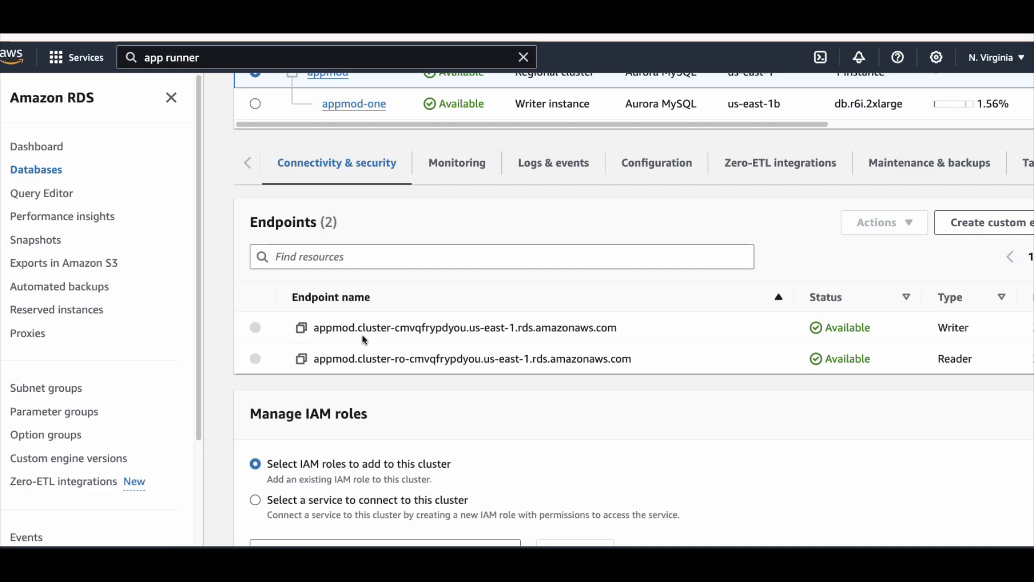
scroll(364, 339, down, 4)
scroll(363, 339, down, 13)
scroll(364, 340, up, 8)
scroll(361, 335, up, 10)
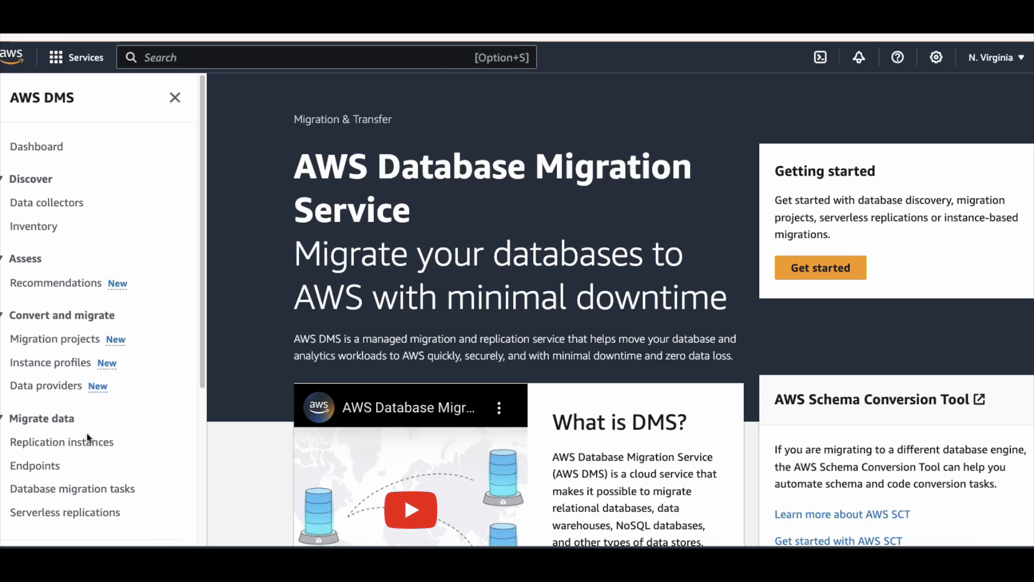
- Open the AWS DMS replication instances and widen the VPC and Class columns to read the appmod instance's full values
click(89, 447)
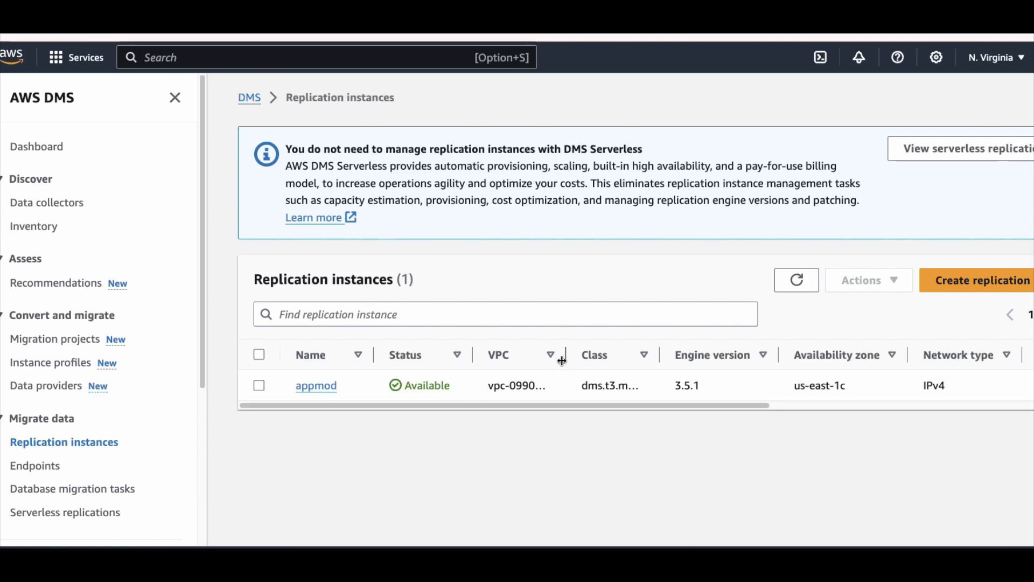
drag(562, 360, 637, 363)
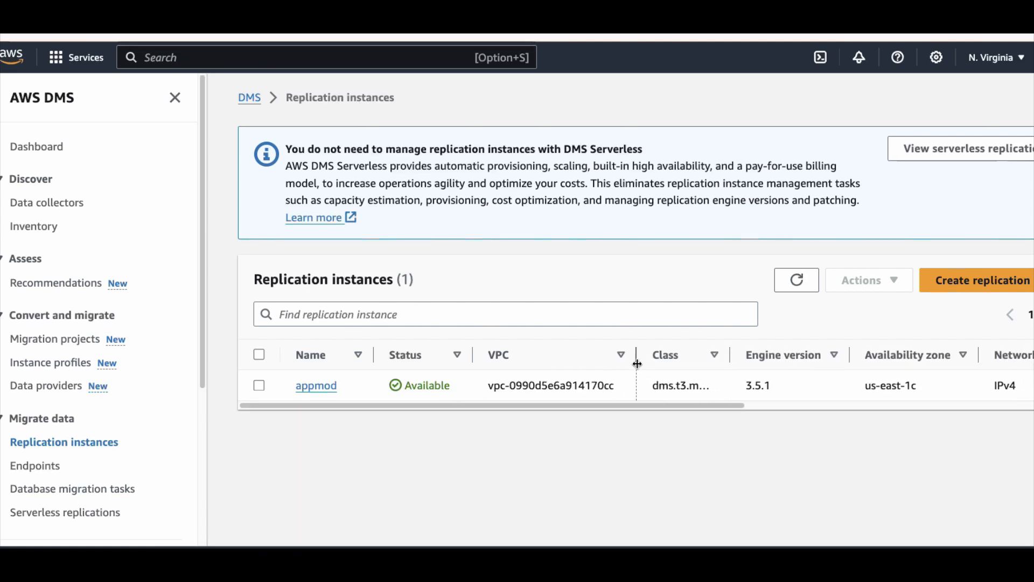
drag(732, 363, 797, 366)
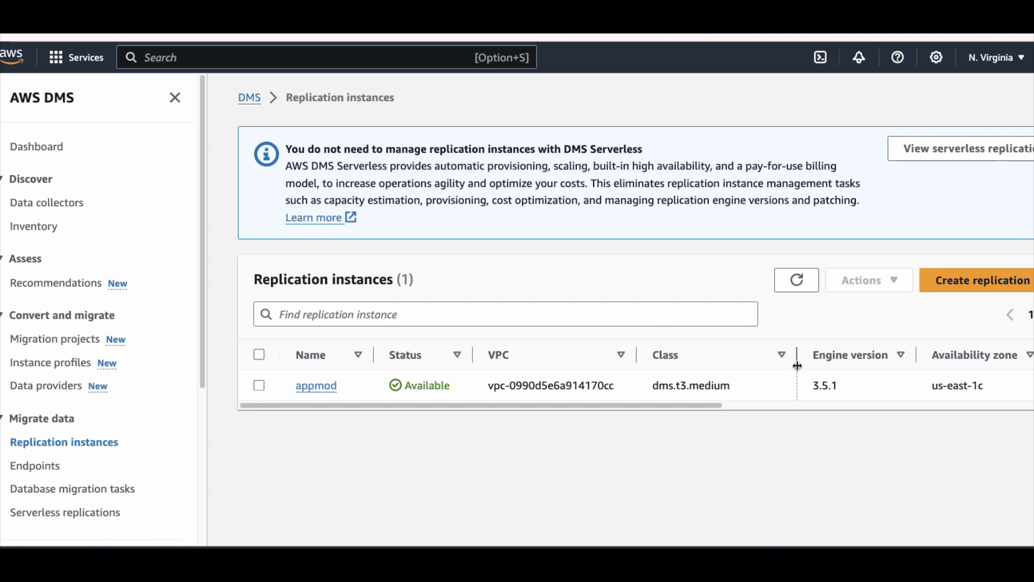
drag(707, 405, 700, 375)
- Examine the mysqlsource and mysqltarget endpoints in AWS DMS and the ec2mysql-auroramysql entry among the database migration tasks
click(968, 33)
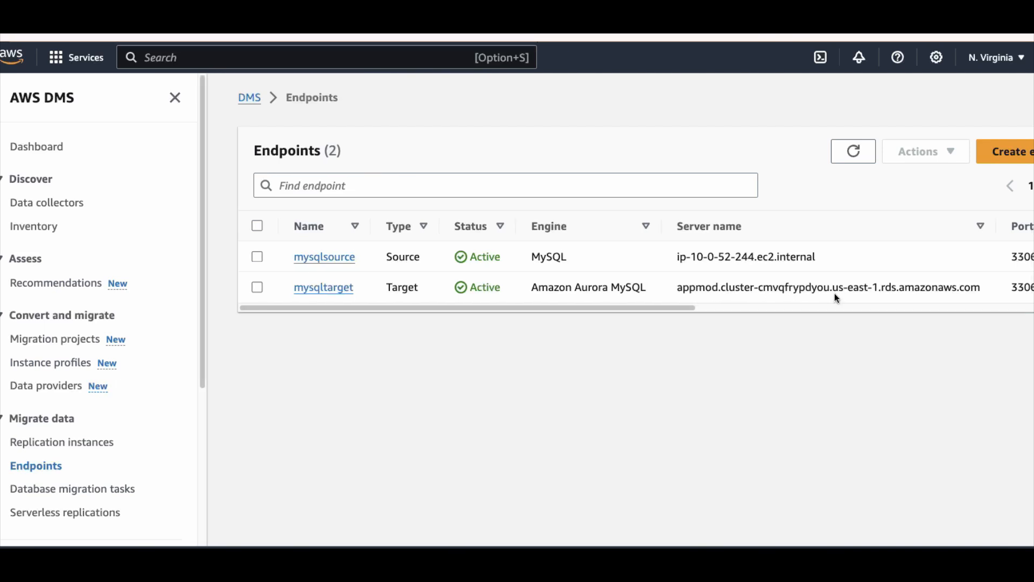
scroll(835, 294, right, 5)
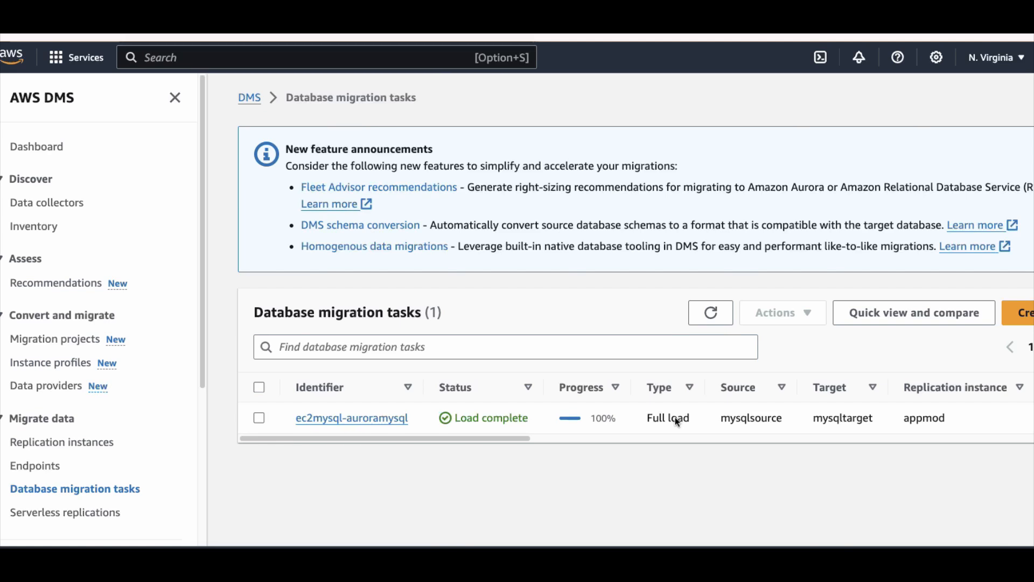
scroll(703, 419, right, 2)
scroll(704, 419, left, 2)
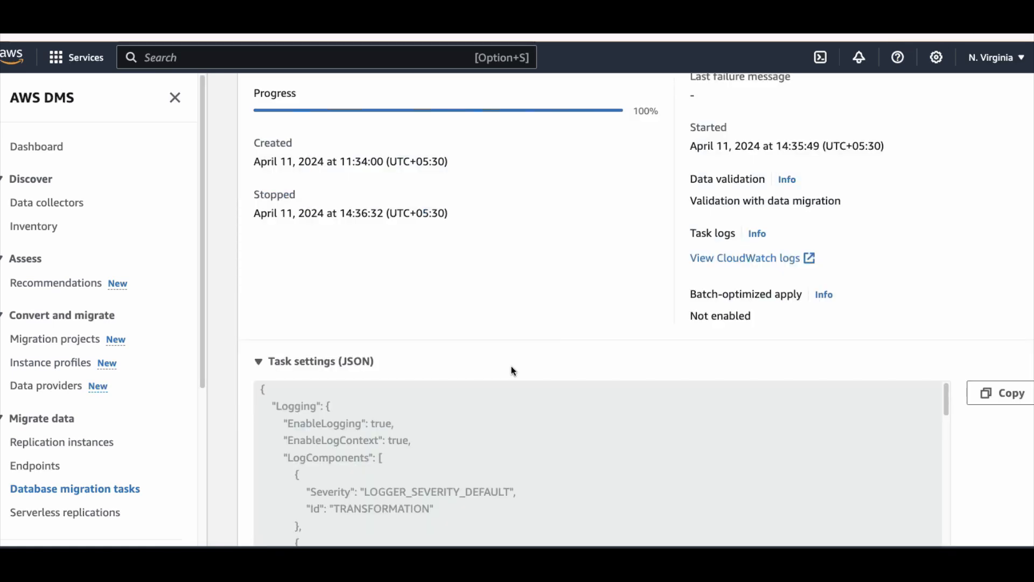
- Review the ec2mysql-auroramysql task's overview details, JSON task settings and per-table statistics
scroll(512, 368, down, 2)
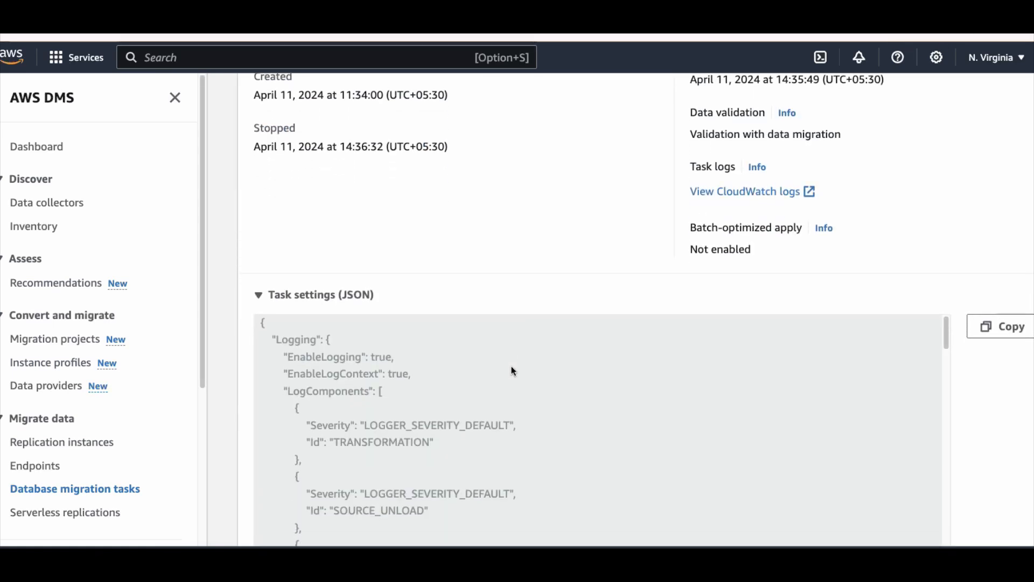
scroll(513, 371, up, 1)
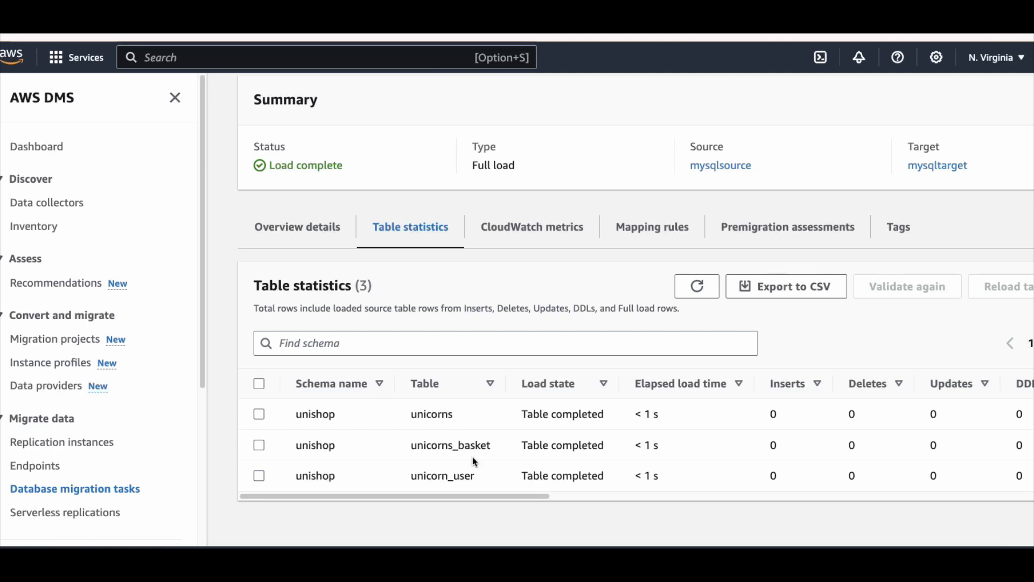
scroll(590, 446, right, 3)
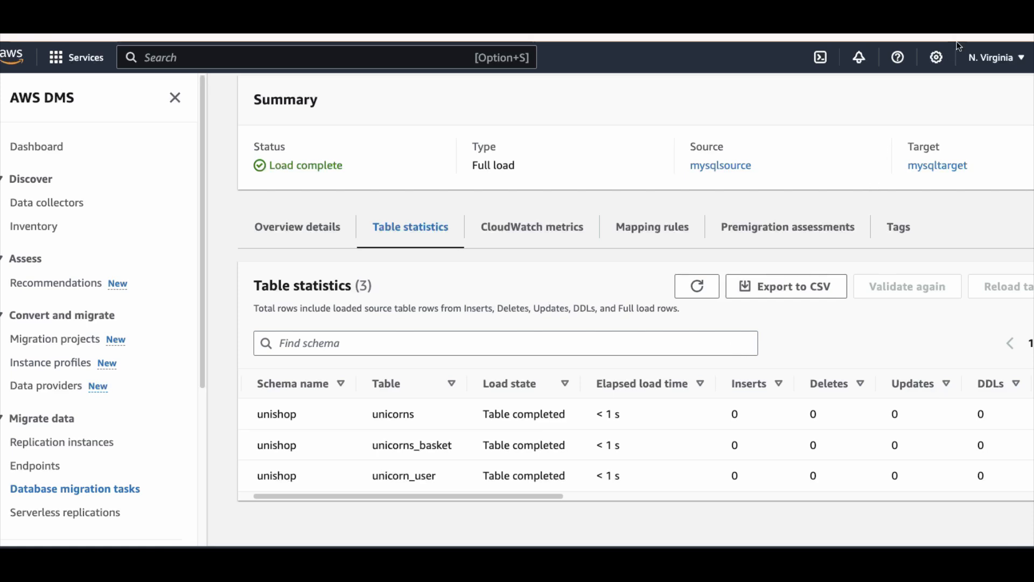
- Open the migration task's mapping rules and examine the unishop selection rule and its JSON definition
click(653, 226)
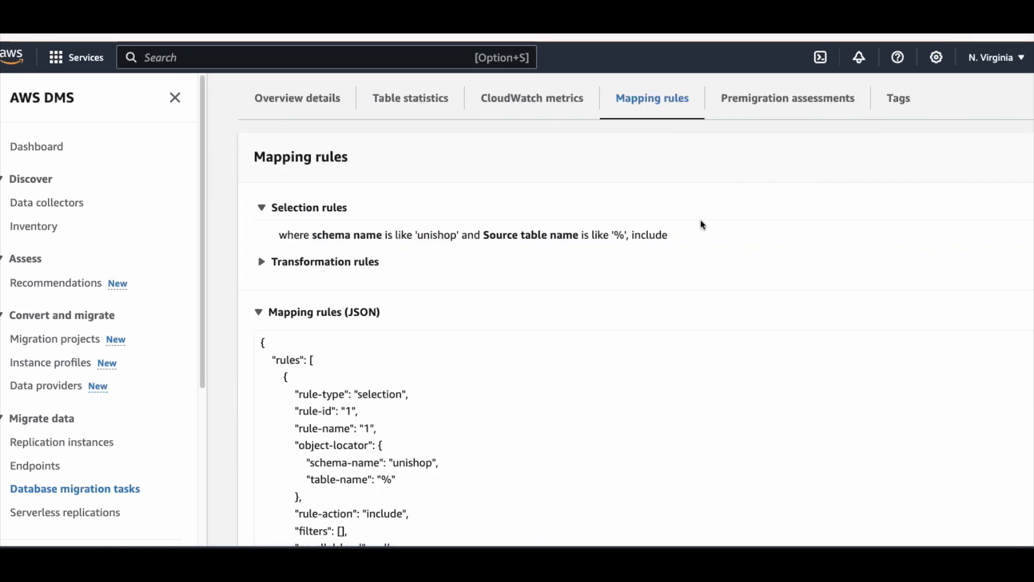
scroll(669, 227, down, 3)
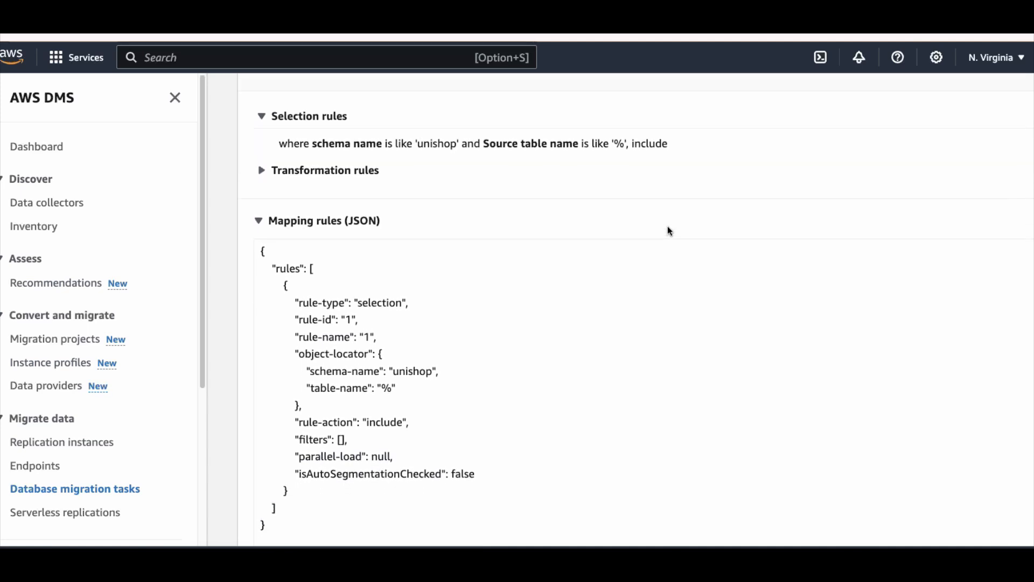
scroll(669, 227, up, 3)
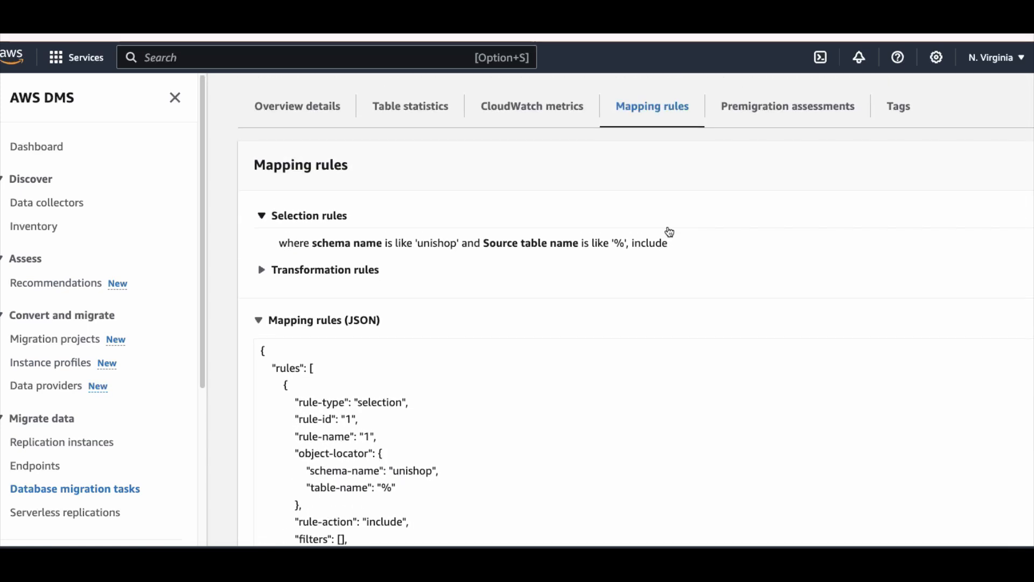
scroll(670, 232, down, 3)
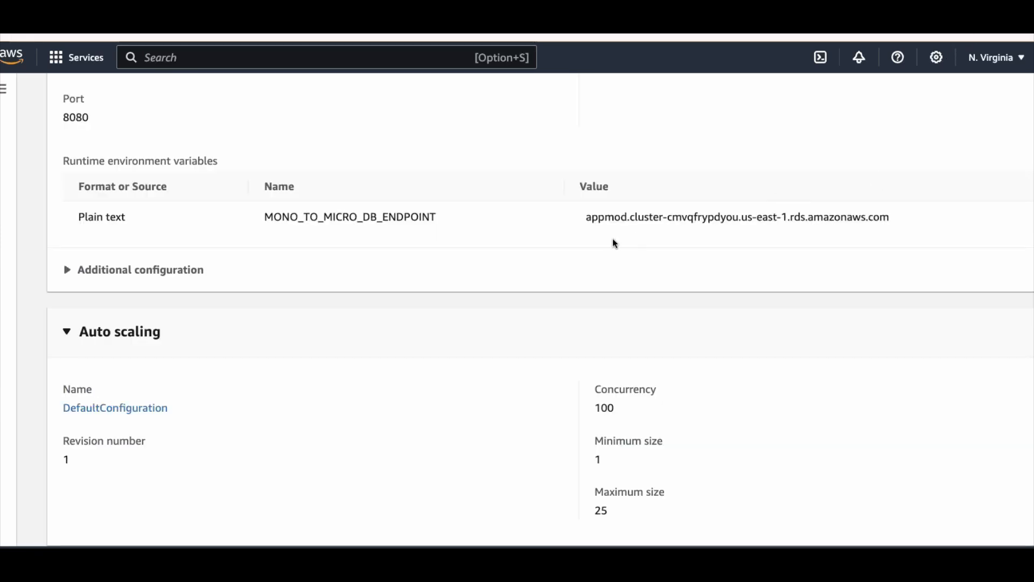
- In AWS App Runner, expand the navigation pane, then reveal and select the full value of the MONO_TO_MICRO_DB_ENDPOINT runtime environment variable
click(4, 92)
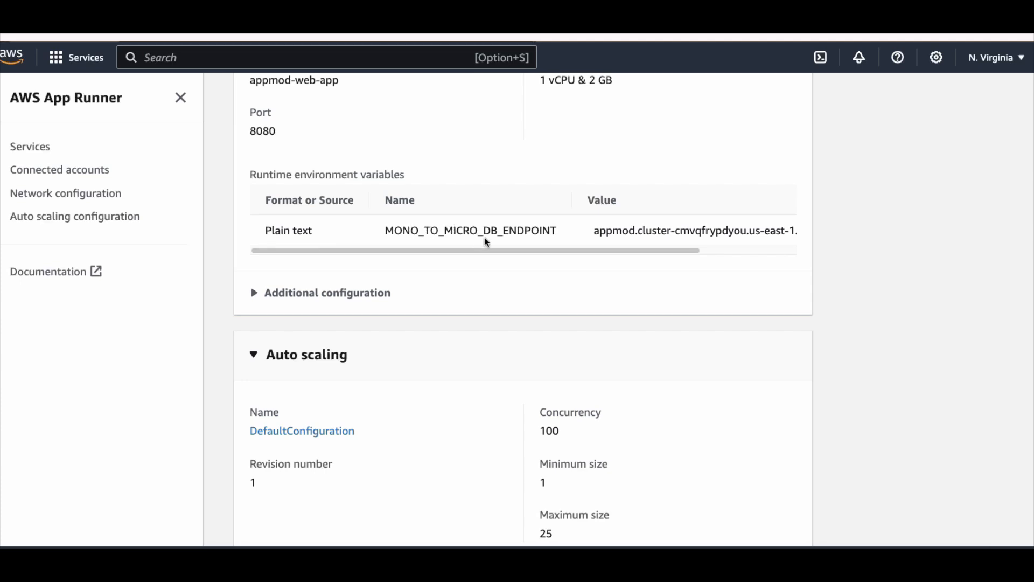
drag(505, 250, 616, 253)
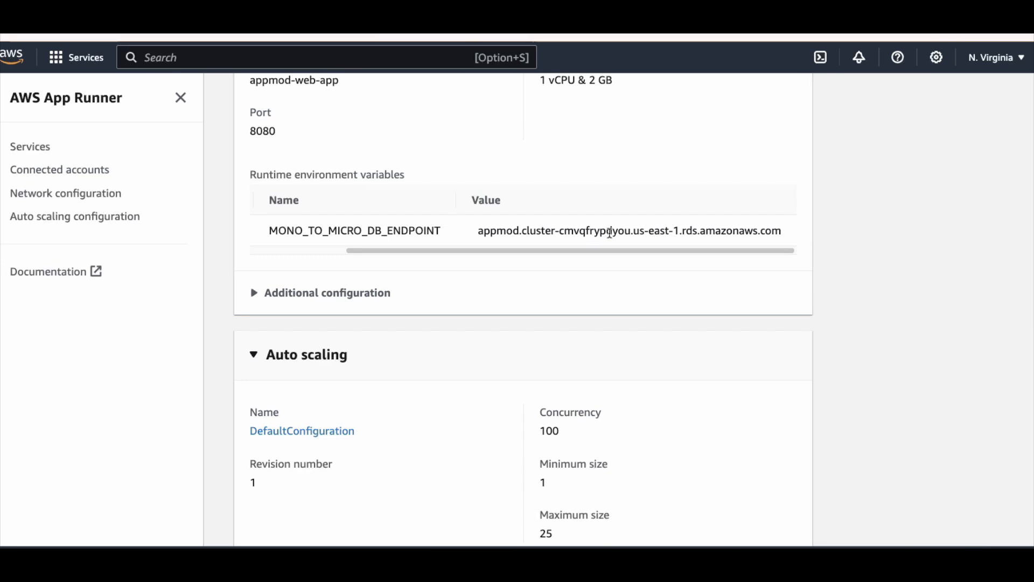
triple_click(595, 233)
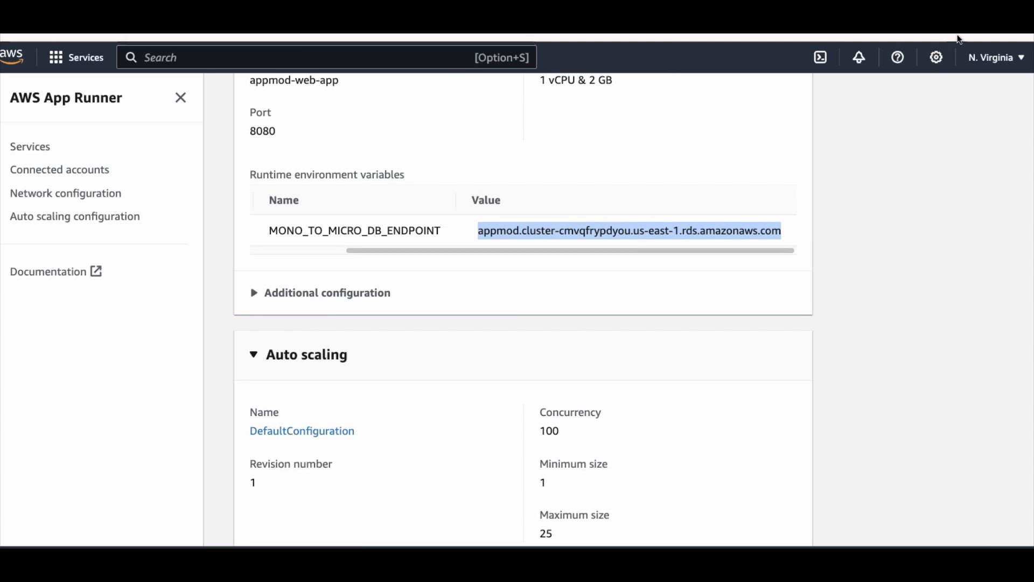
- Switch to The Unicorns Shop website and look through its product catalogue, from UnicornFloat to UnicornFluffy
click(964, 21)
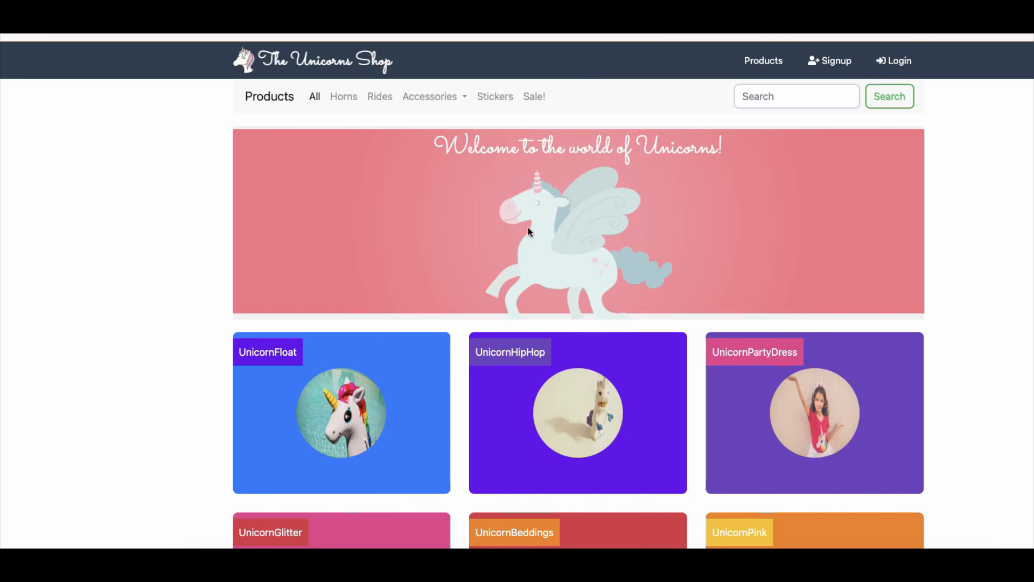
scroll(528, 232, down, 1)
scroll(528, 232, up, 1)
scroll(528, 232, down, 5)
scroll(528, 231, up, 5)
scroll(528, 232, down, 10)
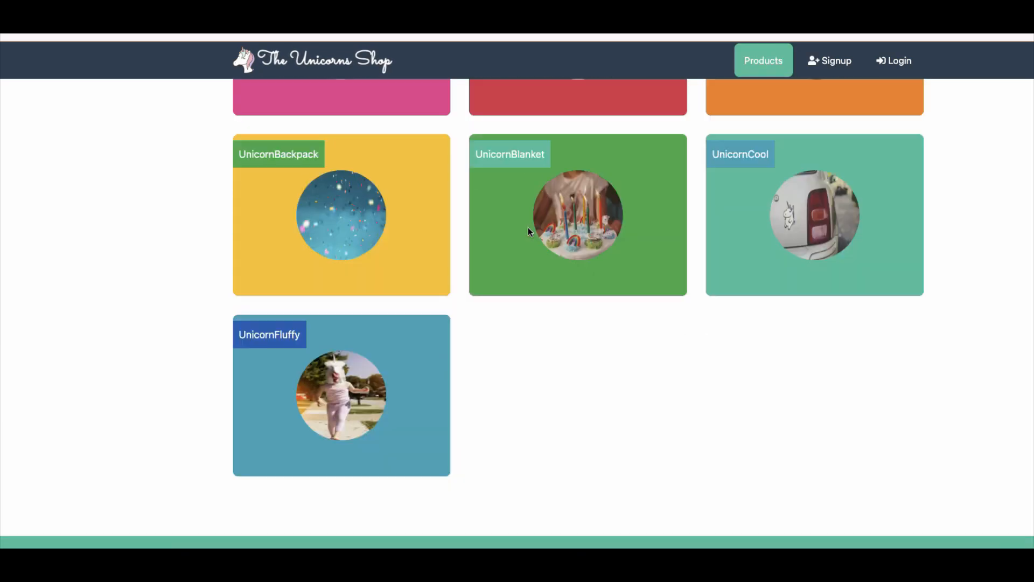
scroll(528, 232, up, 10)
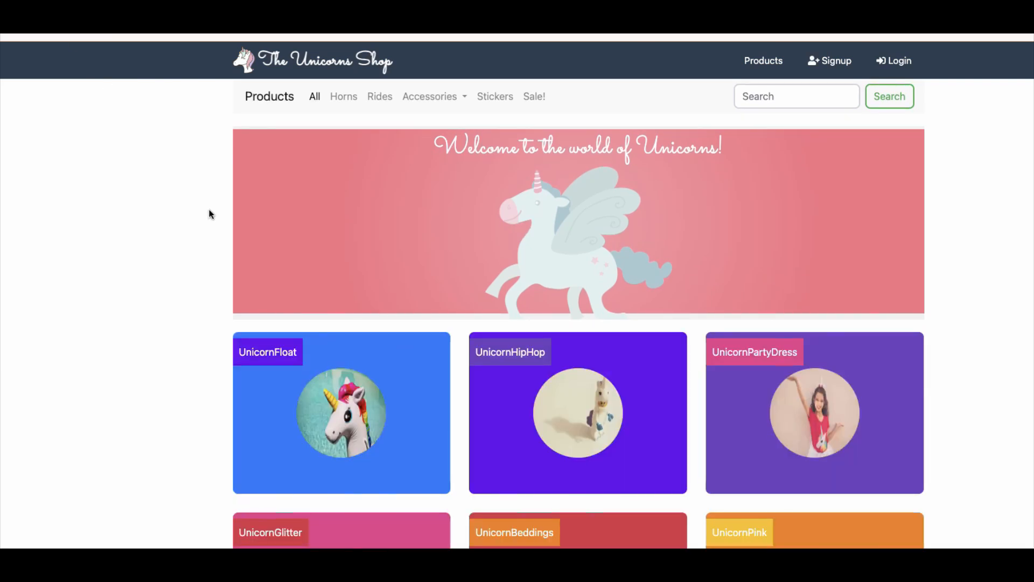
scroll(312, 280, down, 5)
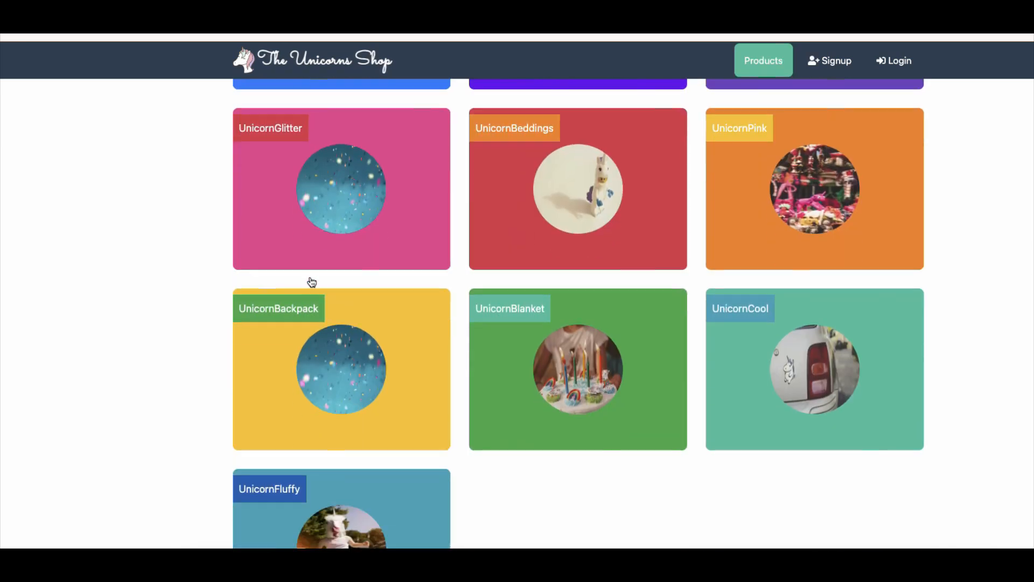
scroll(312, 280, up, 5)
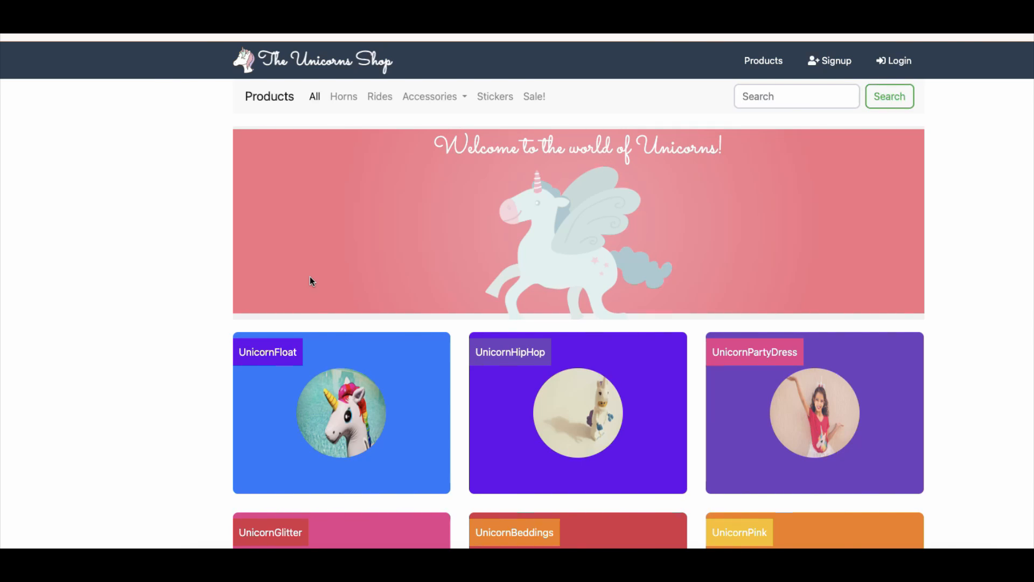
scroll(310, 278, down, 8)
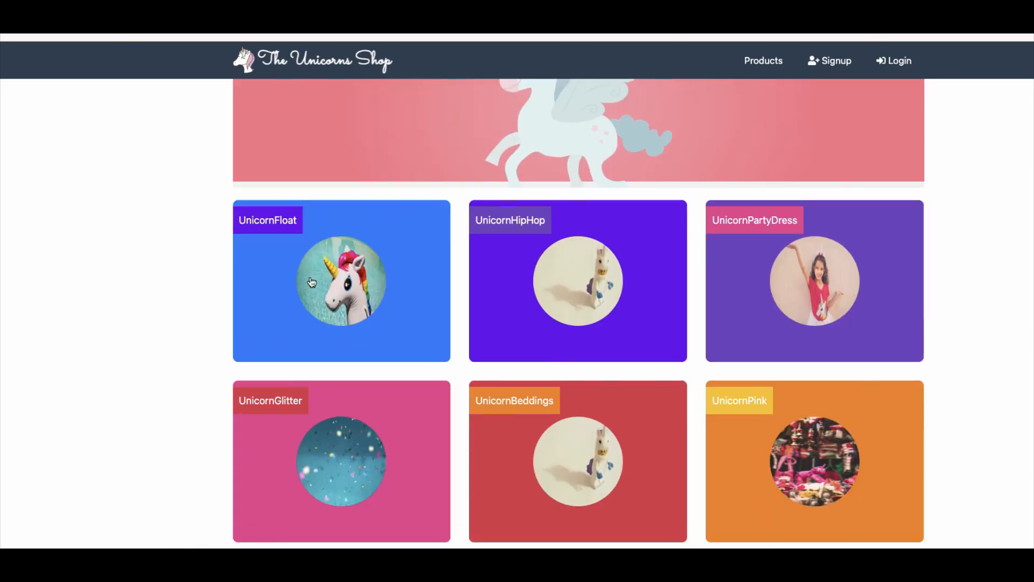